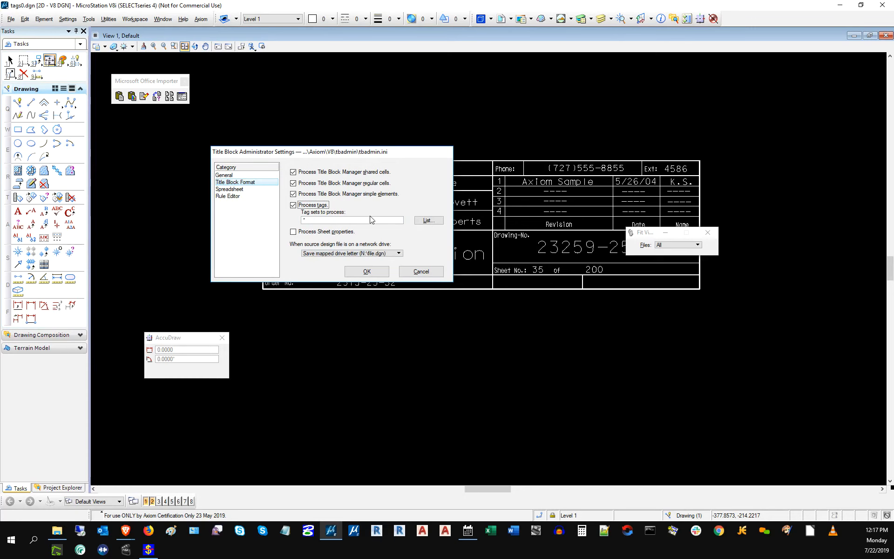
- Accept the title block format settings with tag processing enabled for all tag sets, and activate element selection to inspect the title block's tags
{"action": "left_click", "coordinate": [367, 271]}
{"action": "left_click_drag", "start_coordinate": [427, 167], "coordinate": [456, 335]}
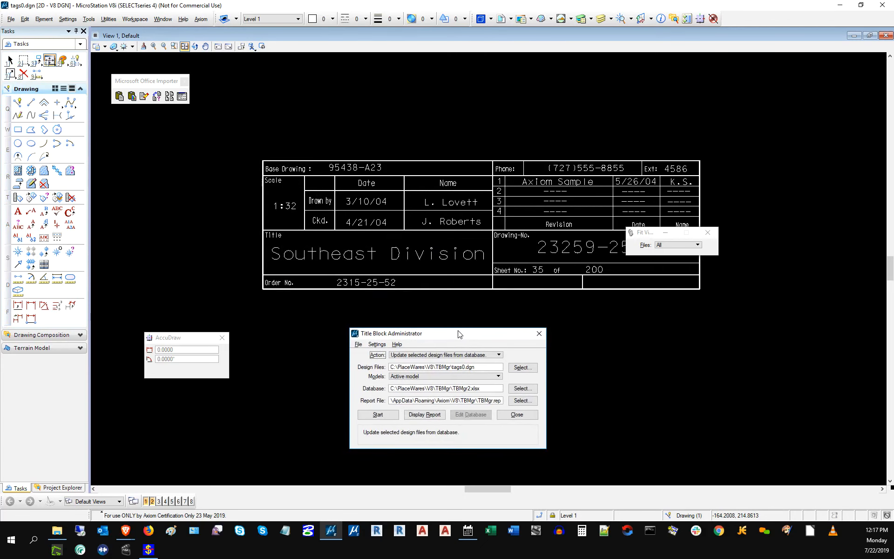
{"action": "left_click", "coordinate": [9, 60]}
{"action": "left_click", "coordinate": [418, 161]}
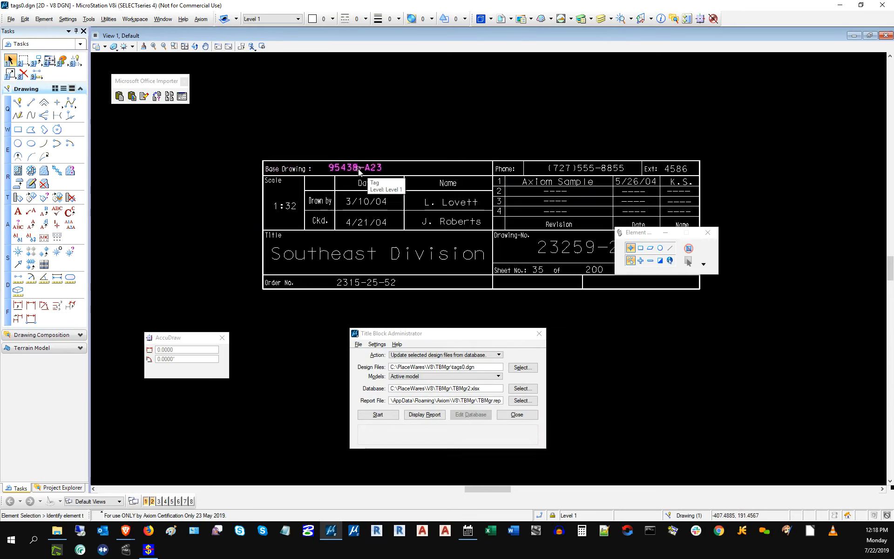
{"action": "left_click_drag", "start_coordinate": [392, 333], "coordinate": [371, 164]}
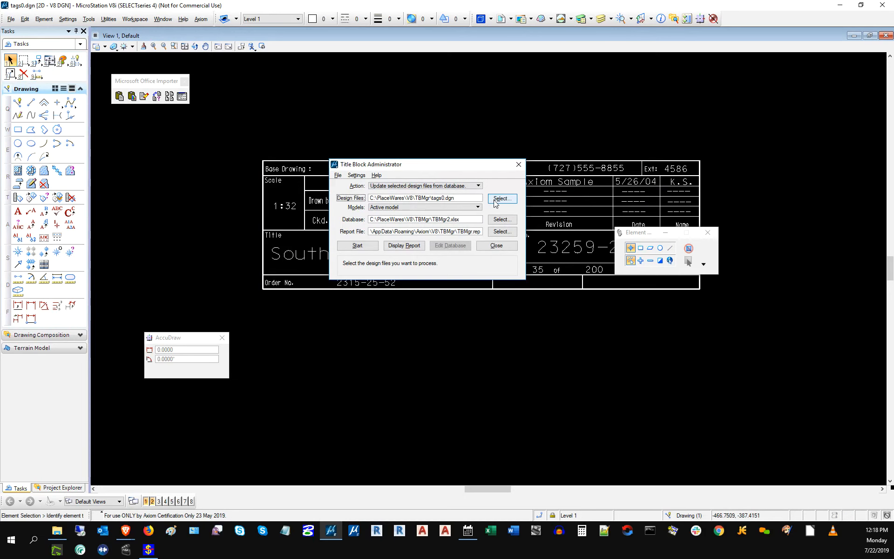
- Select tags0.dgn, tags1.dgn, tags2.dgn and tags3.dgn from the TBMgr folder as the design files to process
{"action": "left_click", "coordinate": [499, 200]}
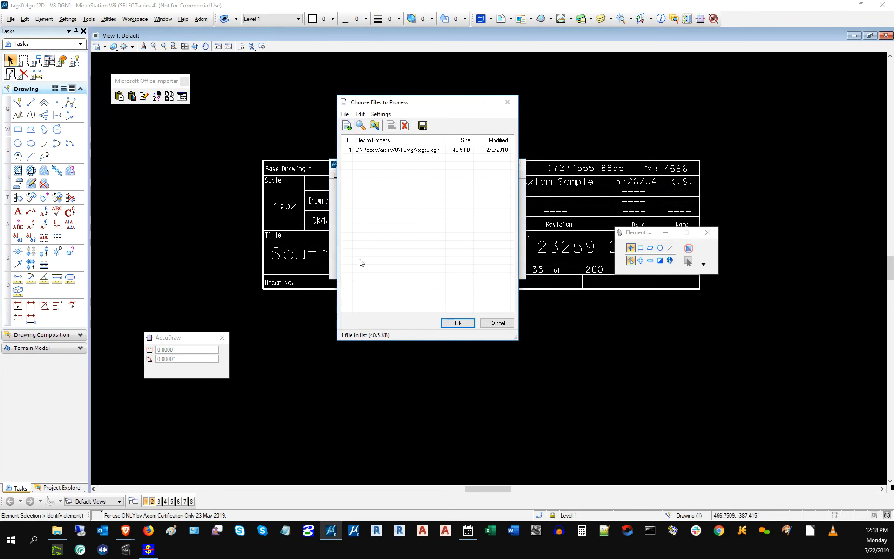
{"action": "left_click", "coordinate": [347, 126]}
{"action": "left_click", "coordinate": [520, 223]}
{"action": "left_click", "coordinate": [525, 252], "text": "shift"}
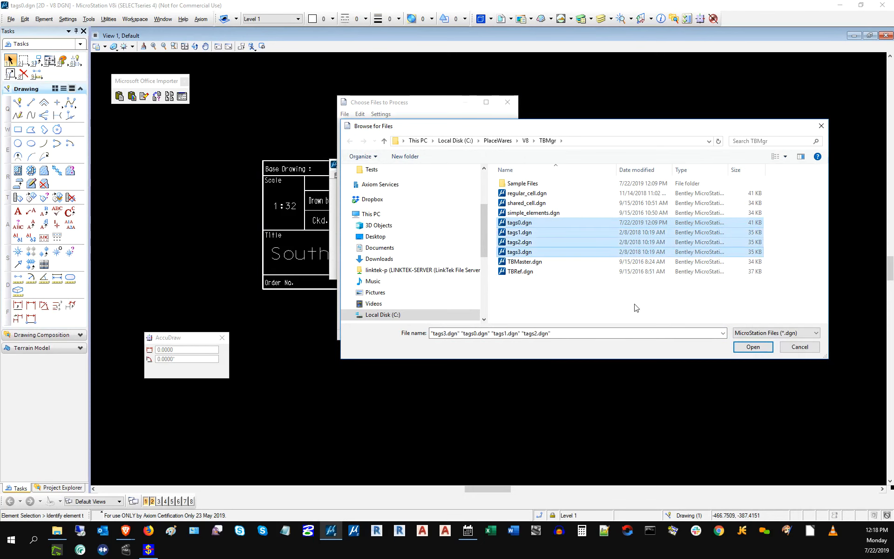
{"action": "left_click", "coordinate": [753, 347]}
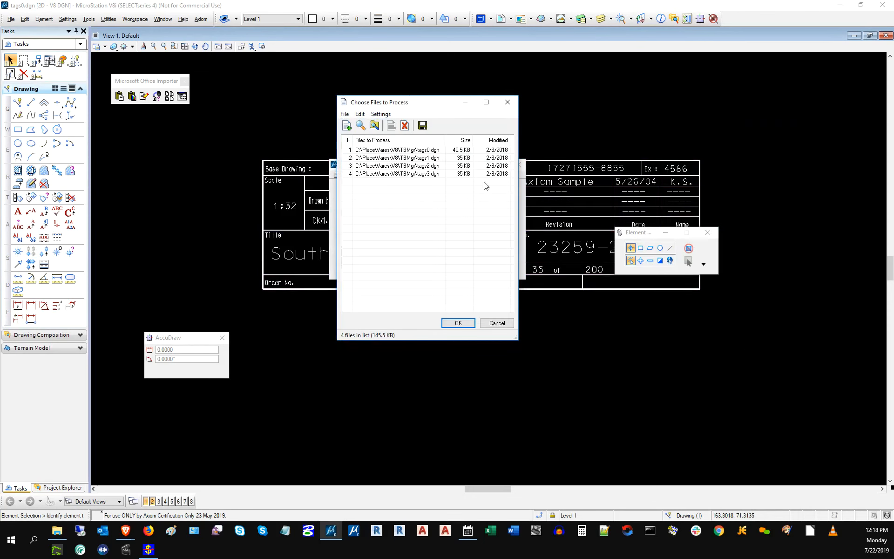
{"action": "left_click", "coordinate": [458, 323]}
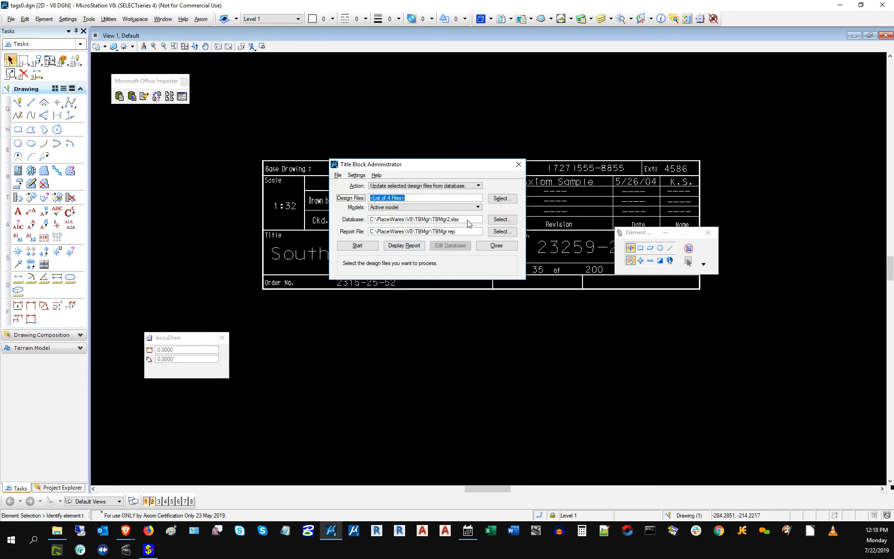
- Set the database file to C:\PlaceWares\V8\TBMgr\TBMgr3.xlsx
{"action": "left_click_drag", "start_coordinate": [468, 222], "coordinate": [355, 227]}
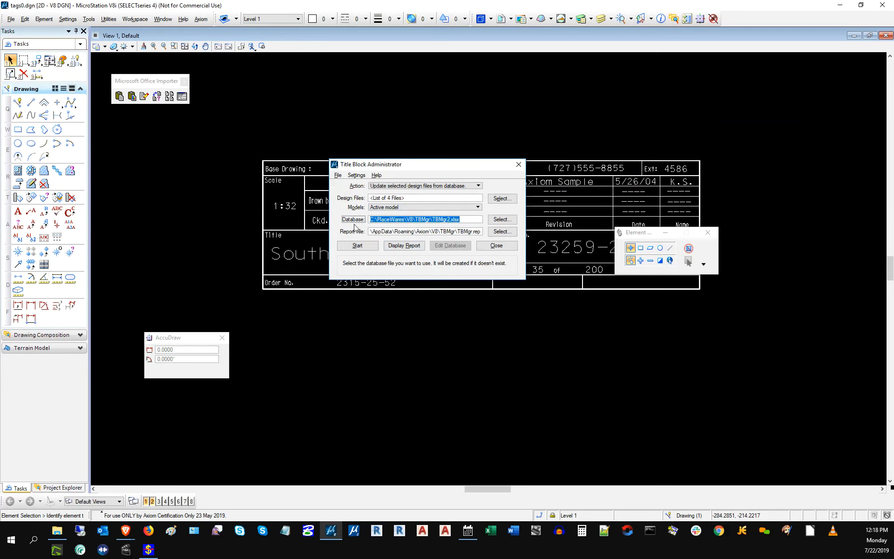
{"action": "left_click", "coordinate": [448, 217]}
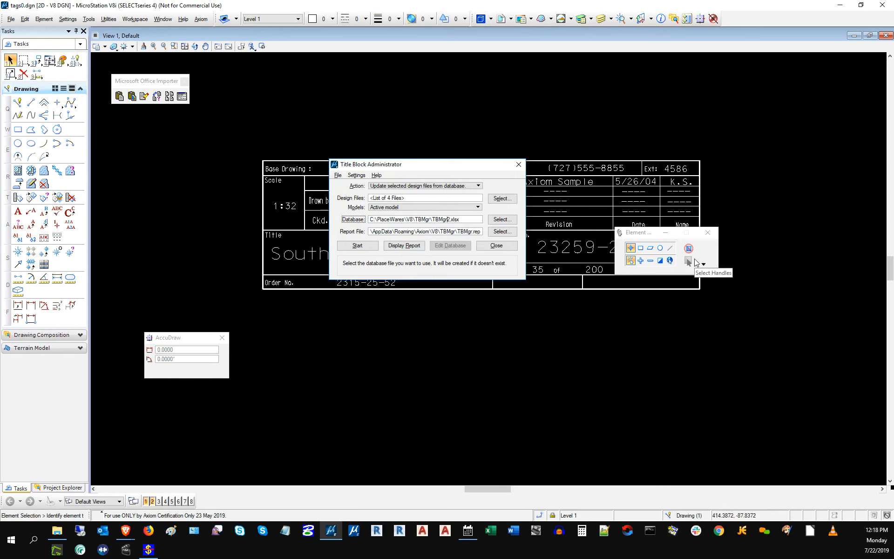
{"action": "type", "text": "3"}
{"action": "key", "text": "Tab"}
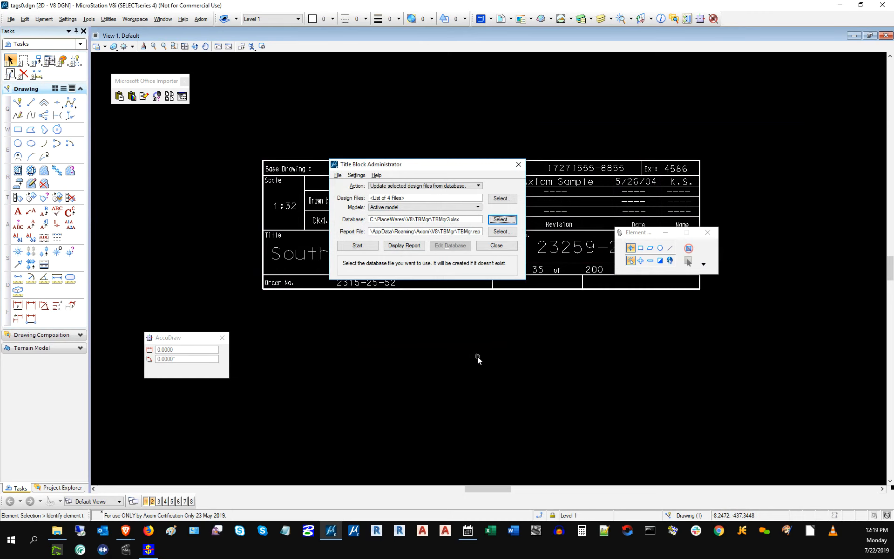
- Set the action to update the database from the selected design files and run it
{"action": "left_click", "coordinate": [439, 189]}
{"action": "left_click", "coordinate": [433, 177]}
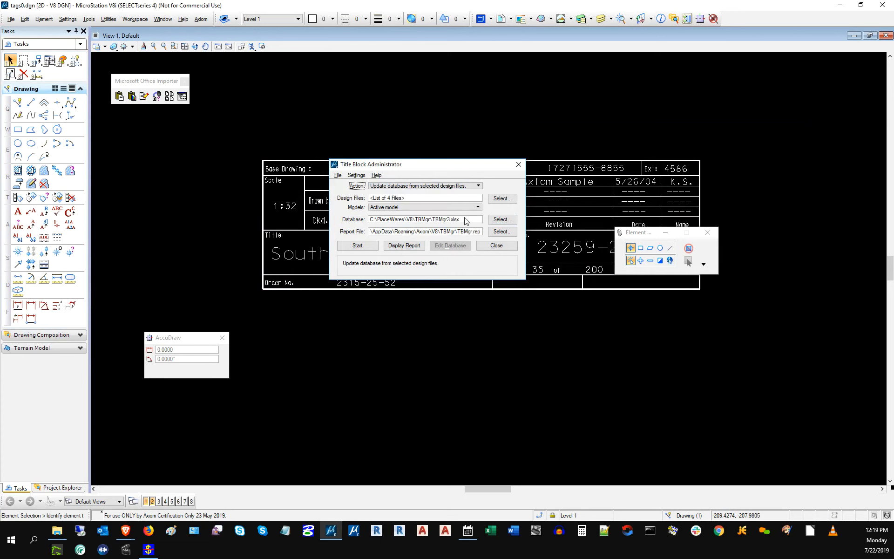
{"action": "left_click_drag", "start_coordinate": [464, 222], "coordinate": [368, 219]}
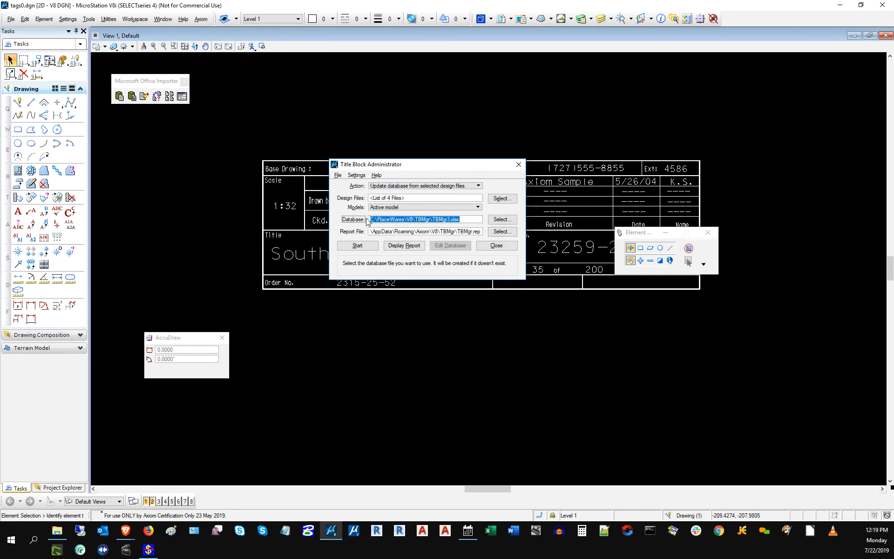
{"action": "left_click", "coordinate": [368, 247]}
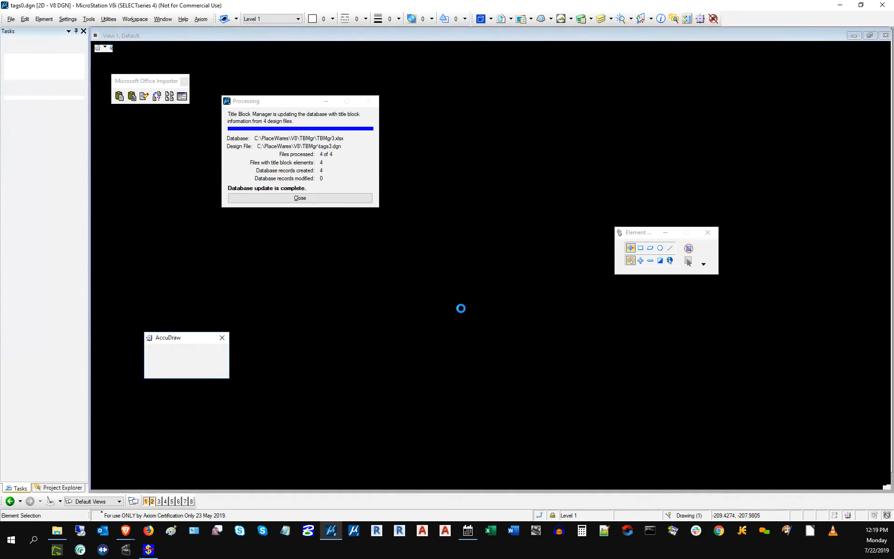
{"action": "left_click", "coordinate": [300, 198]}
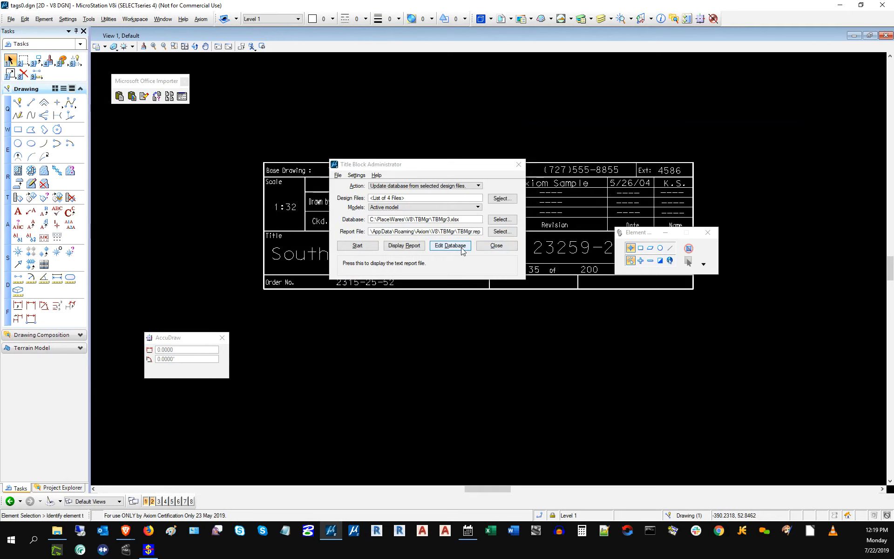
- Open the TBMgr3.xlsx database in Excel and examine the file information columns, the drawing # column, the tags0.dgn row and the total sheets column
{"action": "left_click", "coordinate": [462, 251]}
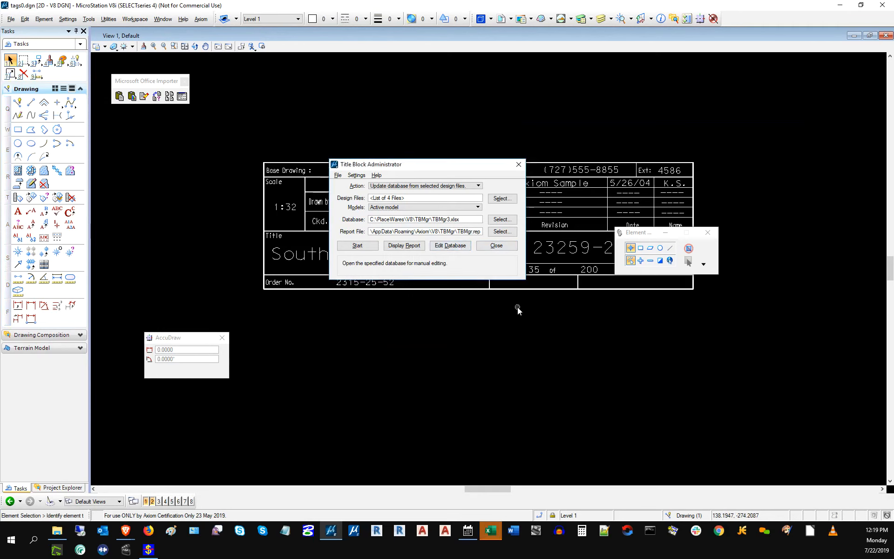
{"action": "left_click", "coordinate": [491, 531]}
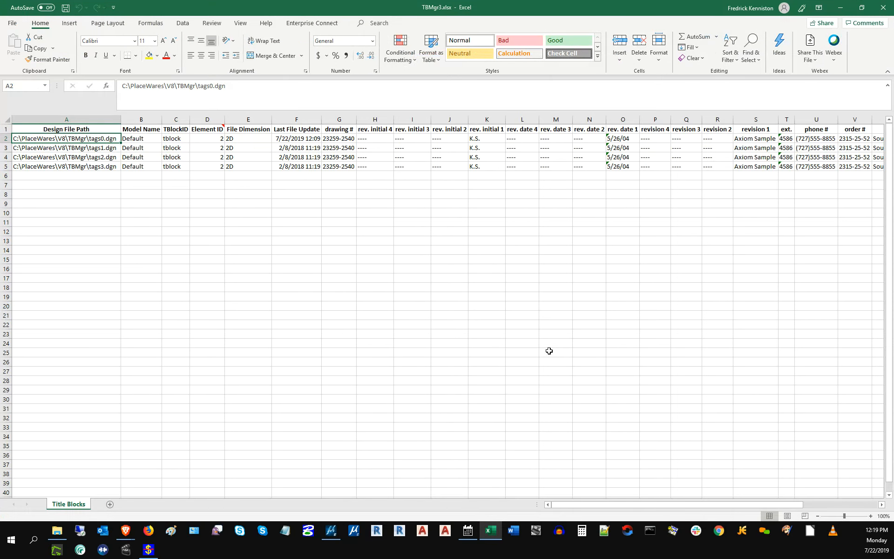
{"action": "left_click", "coordinate": [67, 119]}
{"action": "left_click", "coordinate": [296, 120], "text": "shift"}
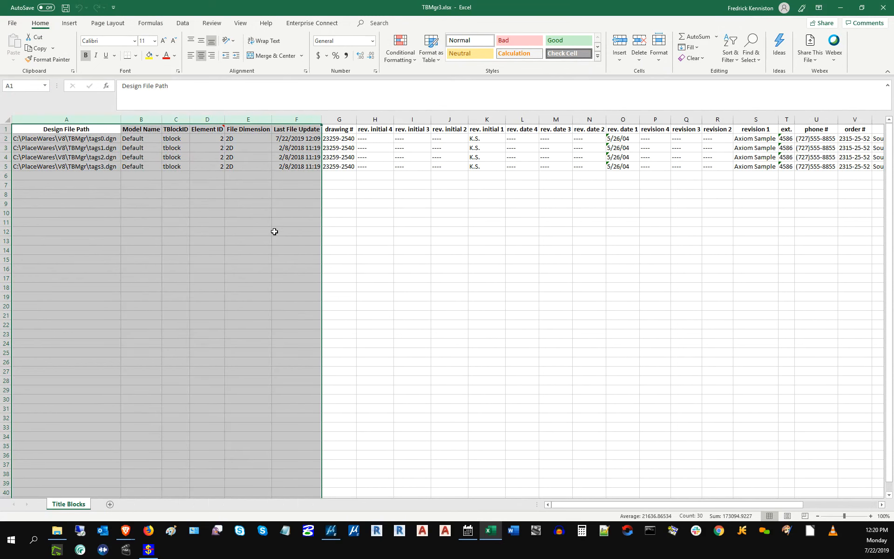
{"action": "left_click", "coordinate": [345, 120]}
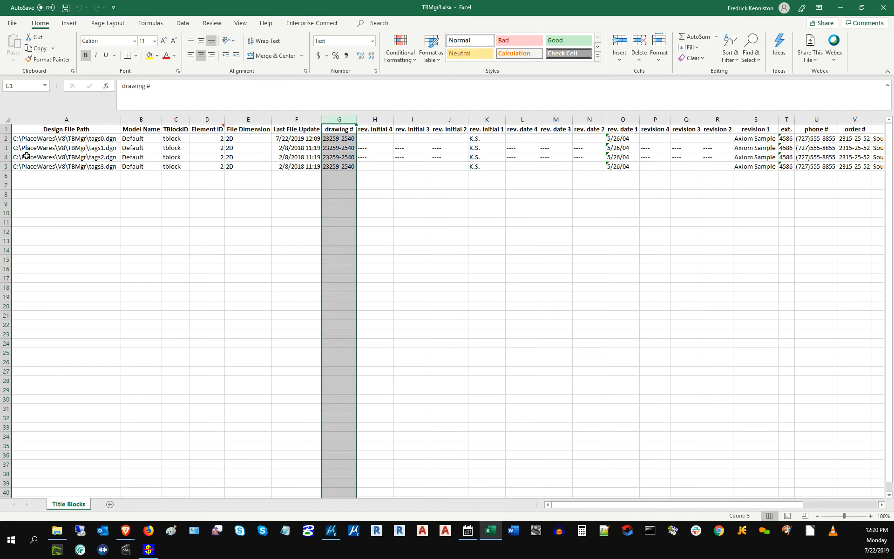
{"action": "left_click", "coordinate": [3, 139]}
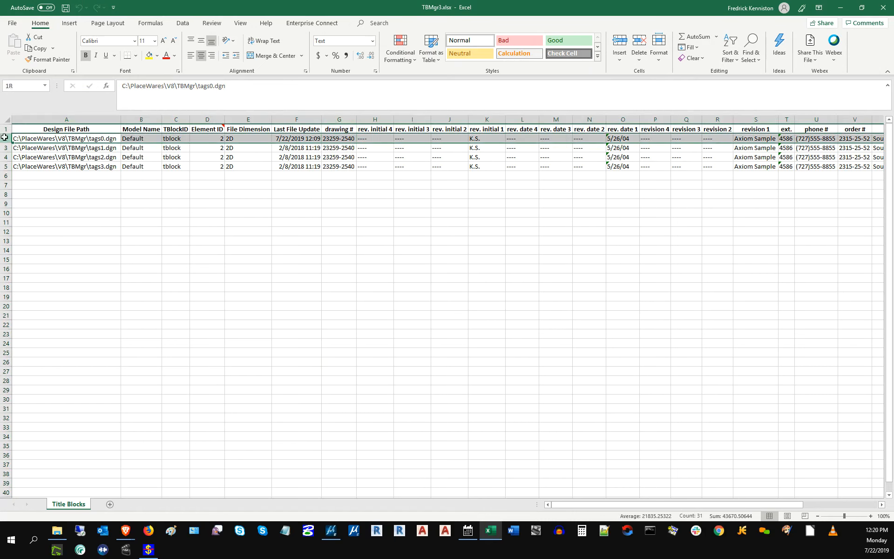
{"action": "left_click_drag", "start_coordinate": [882, 505], "coordinate": [882, 505]}
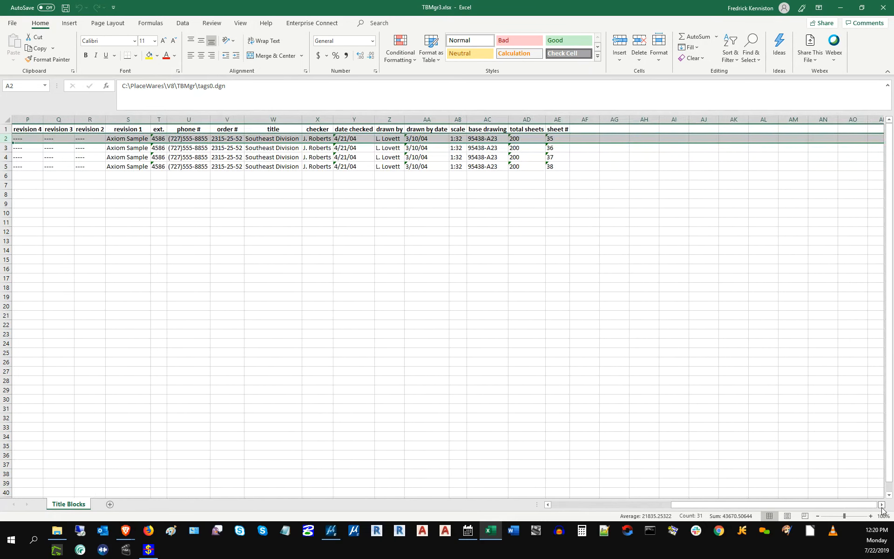
{"action": "left_click", "coordinate": [529, 139]}
{"action": "left_click", "coordinate": [527, 120]}
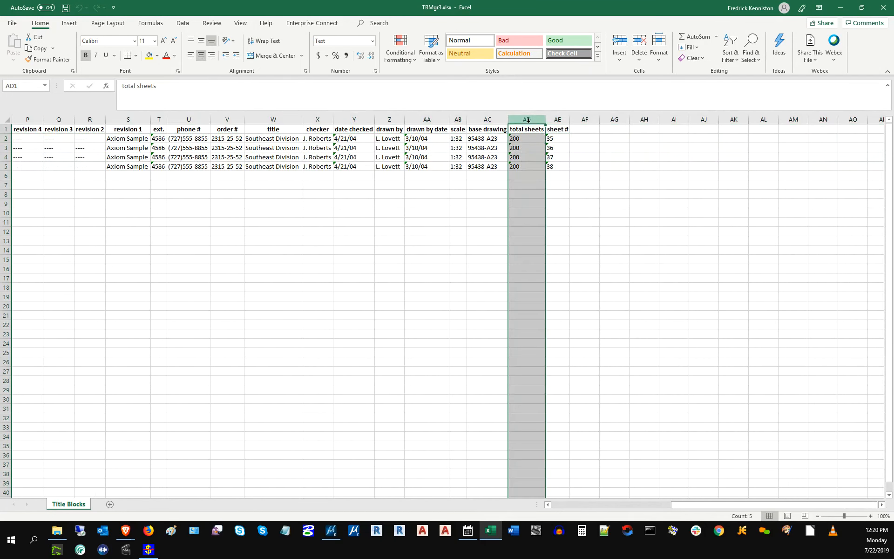
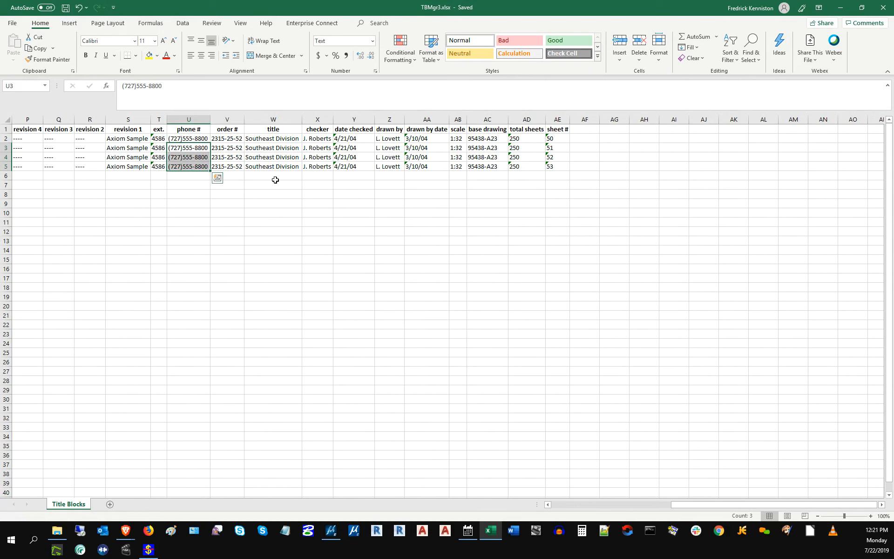
- Save and close the edited title block workbook, and uncover the sheet number fields in the drawing
{"action": "left_click", "coordinate": [63, 9]}
{"action": "left_click", "coordinate": [883, 8]}
{"action": "left_click_drag", "start_coordinate": [578, 242], "coordinate": [752, 206]}
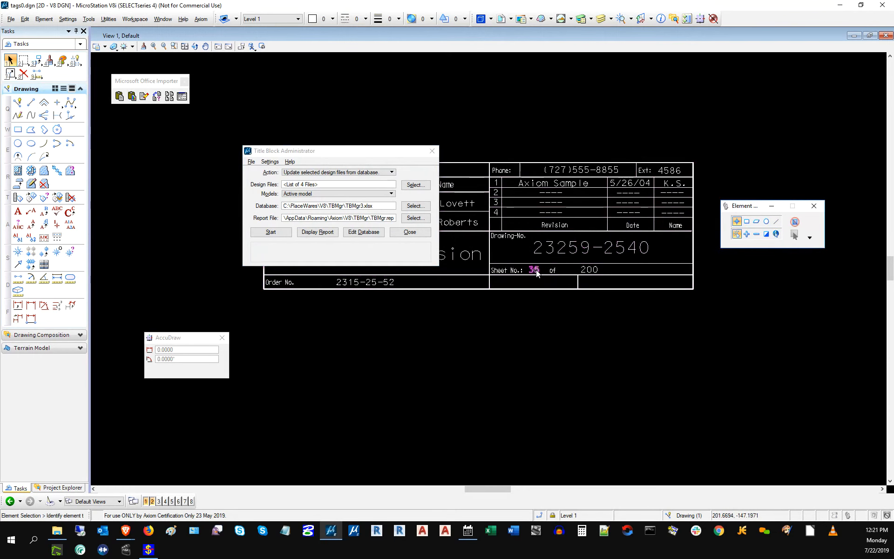
- Run the update of the four selected design files from the TBMgr3.xlsx database
{"action": "mouse_move", "coordinate": [537, 273]}
{"action": "mouse_move", "coordinate": [589, 273]}
{"action": "left_click", "coordinate": [275, 233]}
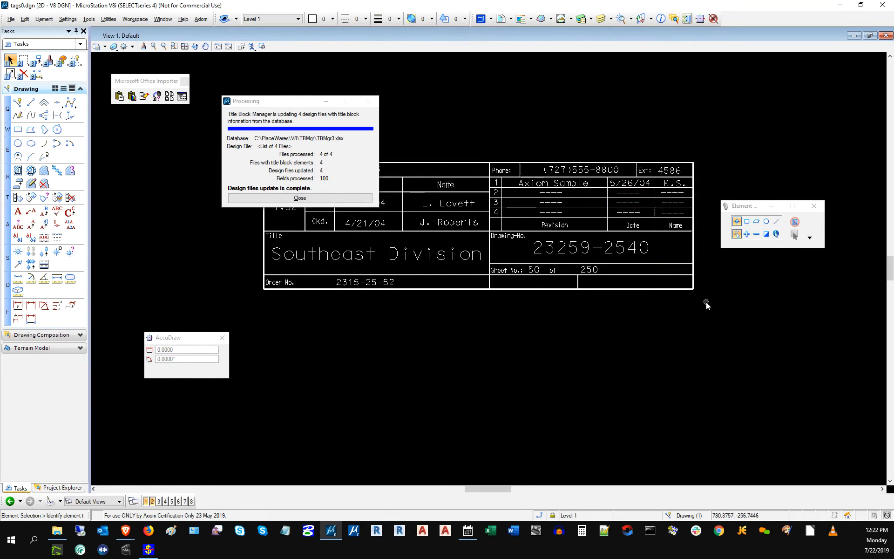
{"action": "left_click", "coordinate": [300, 198]}
- Display the processing report and review the phone #, total sheets and sheet # field changes for each tags file
{"action": "left_click", "coordinate": [317, 232]}
{"action": "left_click_drag", "start_coordinate": [582, 265], "coordinate": [725, 344]}
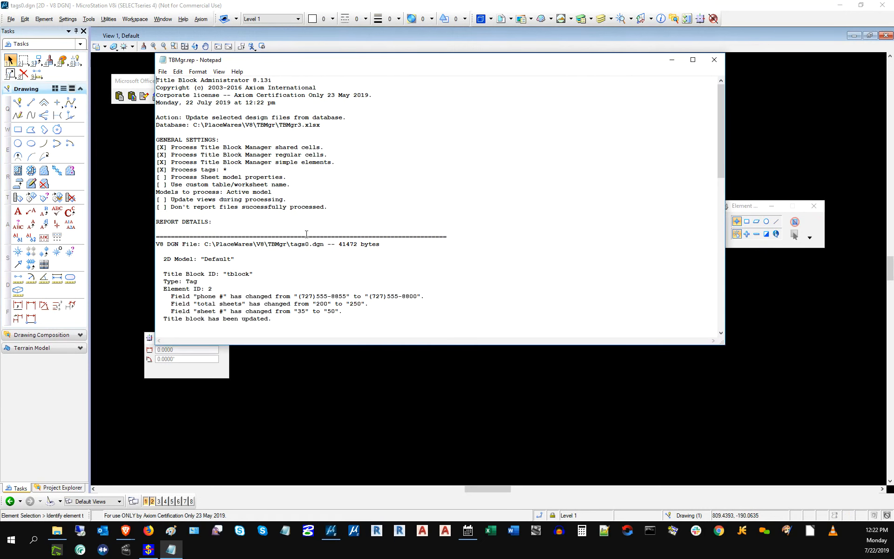
{"action": "scroll", "coordinate": [306, 234], "scroll_direction": "down", "scroll_amount": 2}
{"action": "left_click_drag", "start_coordinate": [290, 200], "coordinate": [323, 198]}
{"action": "scroll", "coordinate": [430, 185], "scroll_direction": "down", "scroll_amount": 10}
{"action": "left_click_drag", "start_coordinate": [324, 155], "coordinate": [343, 155]}
{"action": "scroll", "coordinate": [384, 225], "scroll_direction": "down", "scroll_amount": 2}
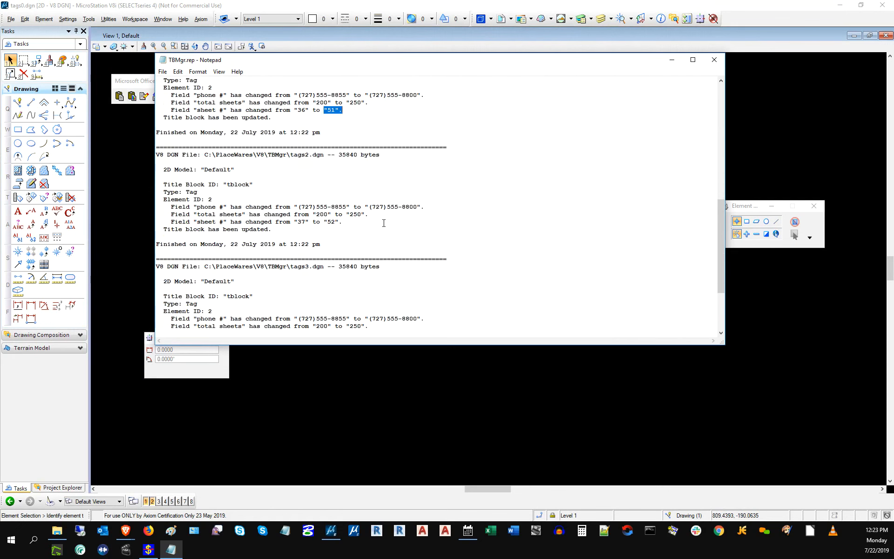
{"action": "scroll", "coordinate": [385, 222], "scroll_direction": "down", "scroll_amount": 1}
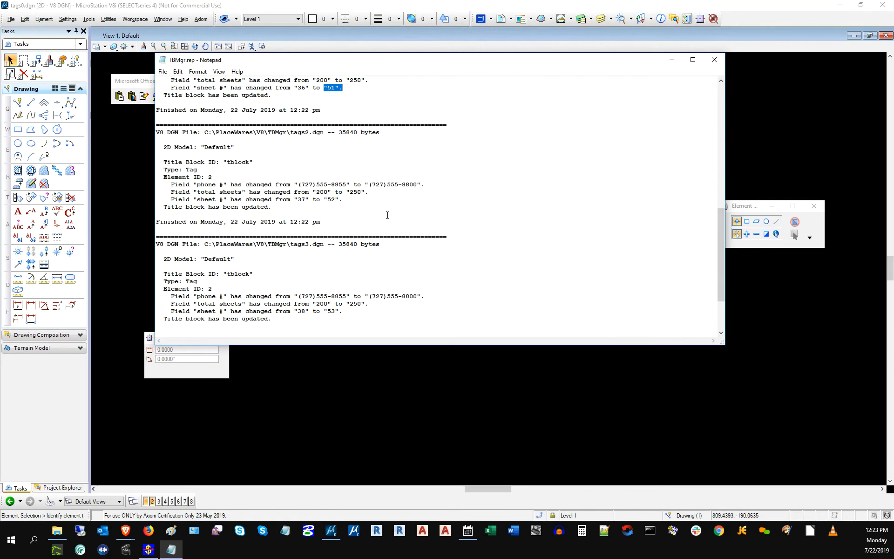
{"action": "left_click", "coordinate": [714, 60]}
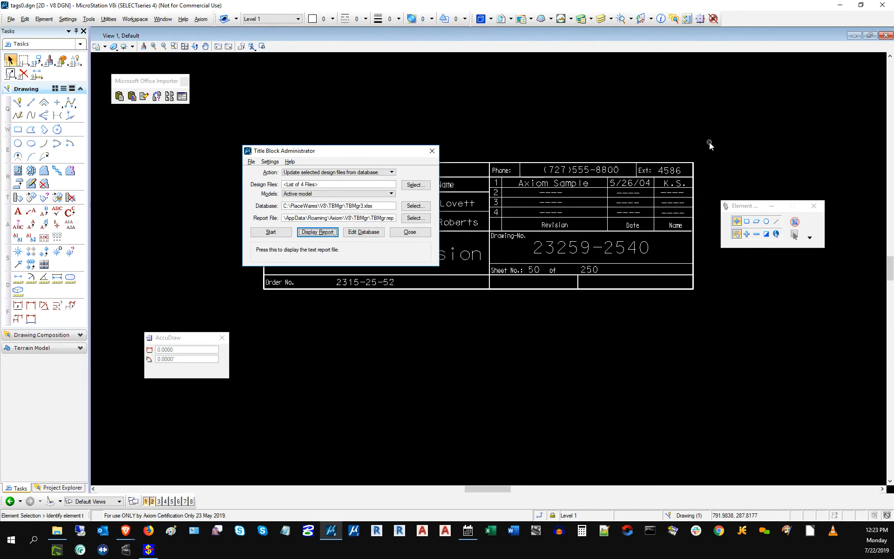
- Open the design file regular_cell.dgn and arrange the Title Block Administrator dialog above its title block
{"action": "left_click_drag", "start_coordinate": [368, 154], "coordinate": [461, 156]}
{"action": "left_click", "coordinate": [11, 19]}
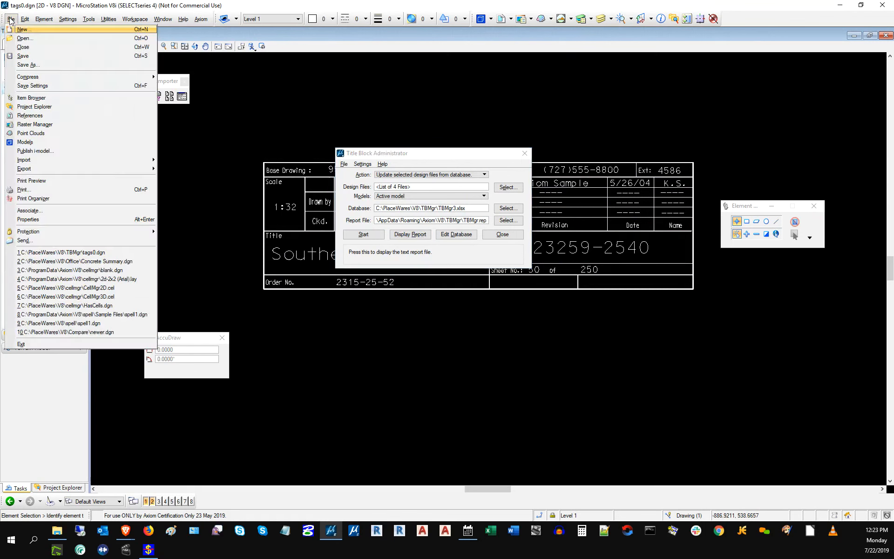
{"action": "left_click", "coordinate": [25, 38]}
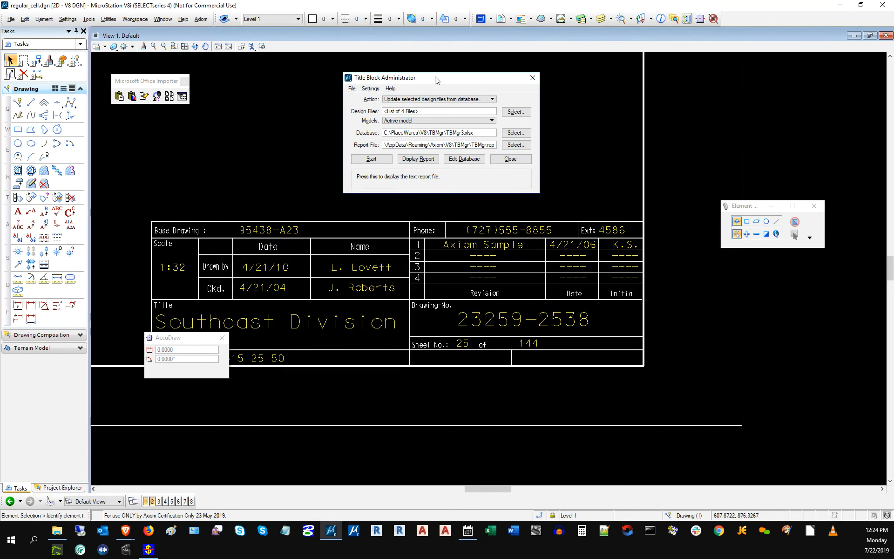
{"action": "left_click_drag", "start_coordinate": [438, 77], "coordinate": [366, 106]}
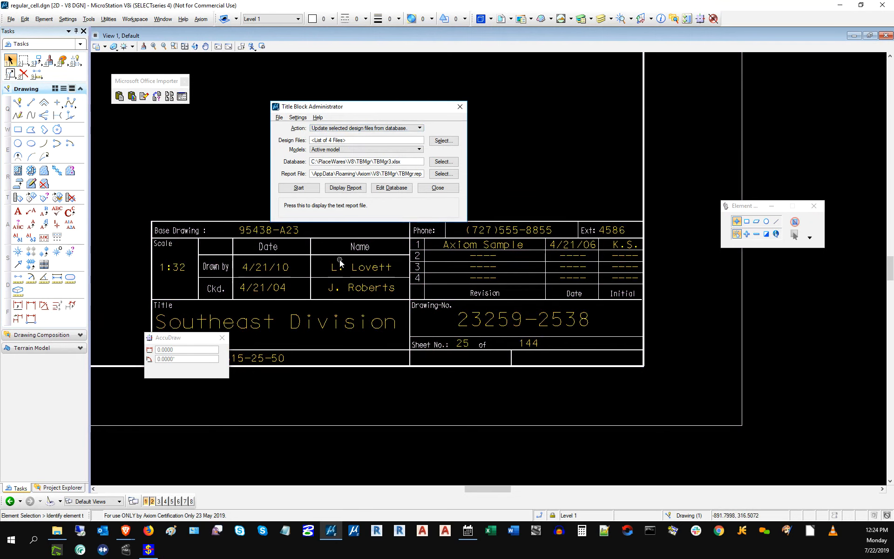
- Set the action to upgrade existing text to TBMgr text and select the rule file path
{"action": "left_click", "coordinate": [367, 129]}
{"action": "left_click", "coordinate": [351, 150]}
{"action": "double_click", "coordinate": [354, 162]}
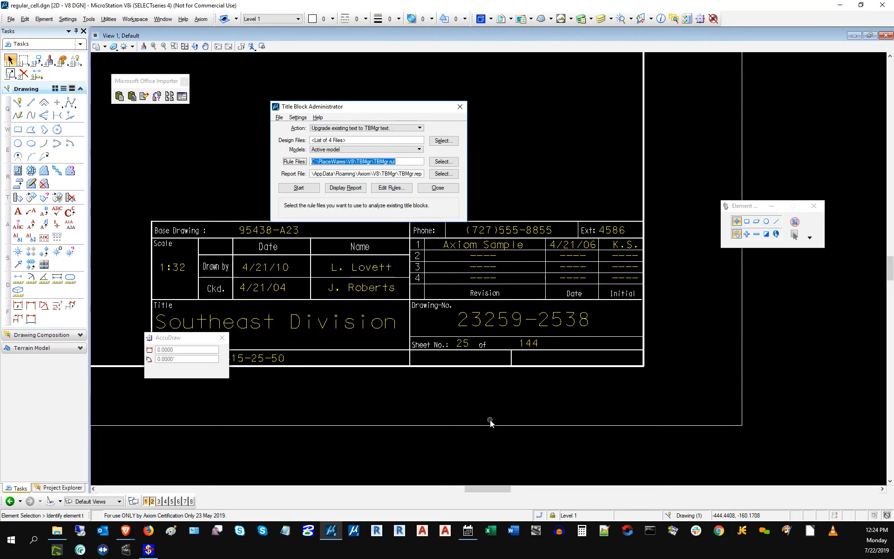
- Remove the TBMgr attributes from all text elements in regular_cell.dgn, approving the deletion of the attributes
{"action": "left_click", "coordinate": [374, 130]}
{"action": "left_click", "coordinate": [368, 136]}
{"action": "left_click", "coordinate": [319, 141]}
{"action": "key", "text": "BackSpace"}
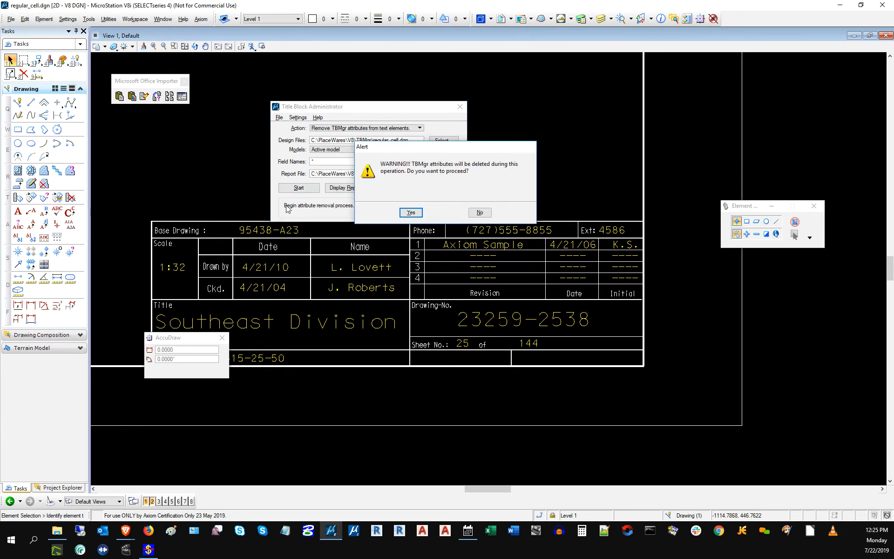
{"action": "left_click", "coordinate": [411, 212]}
{"action": "left_click", "coordinate": [411, 213]}
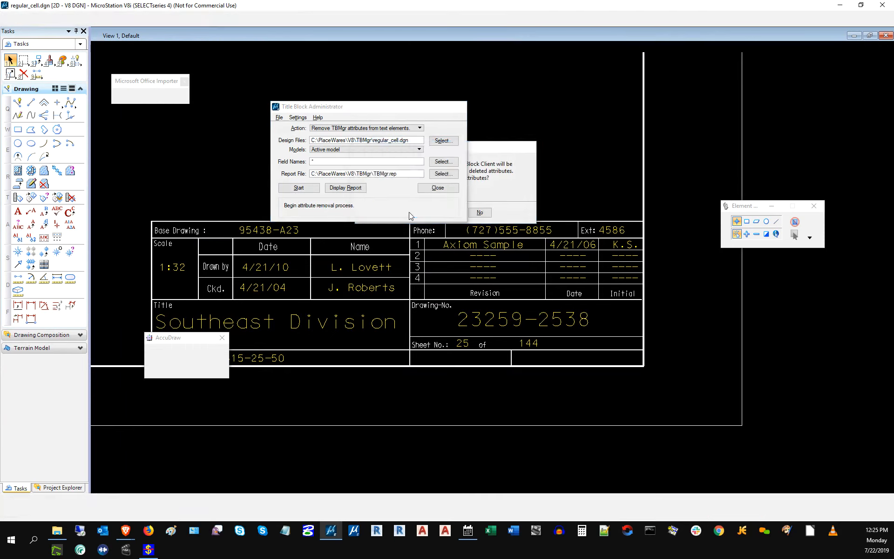
{"action": "left_click", "coordinate": [363, 198]}
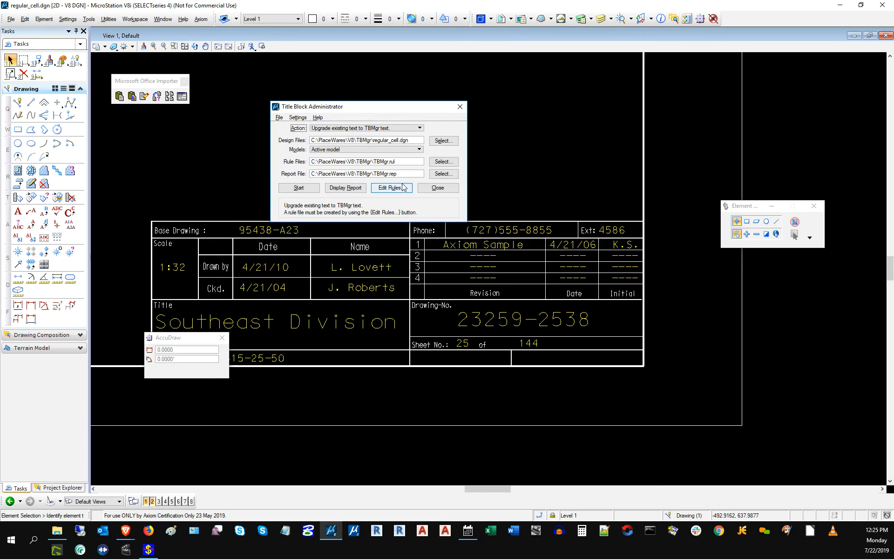
- Open the rule editor for TBMgr.rul in Wizard Mode and place its window above the title block
{"action": "left_click", "coordinate": [403, 187]}
{"action": "left_click", "coordinate": [411, 213]}
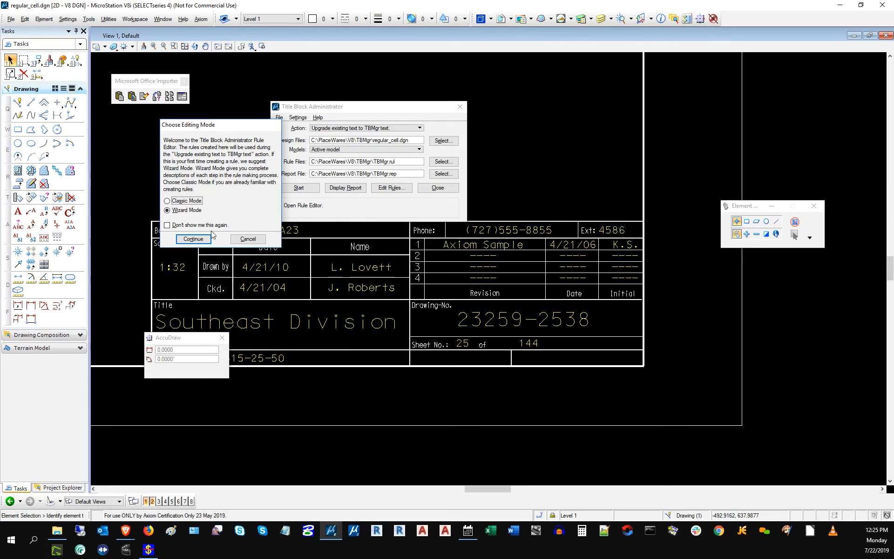
{"action": "left_click", "coordinate": [202, 240]}
{"action": "left_click_drag", "start_coordinate": [264, 192], "coordinate": [355, 137]}
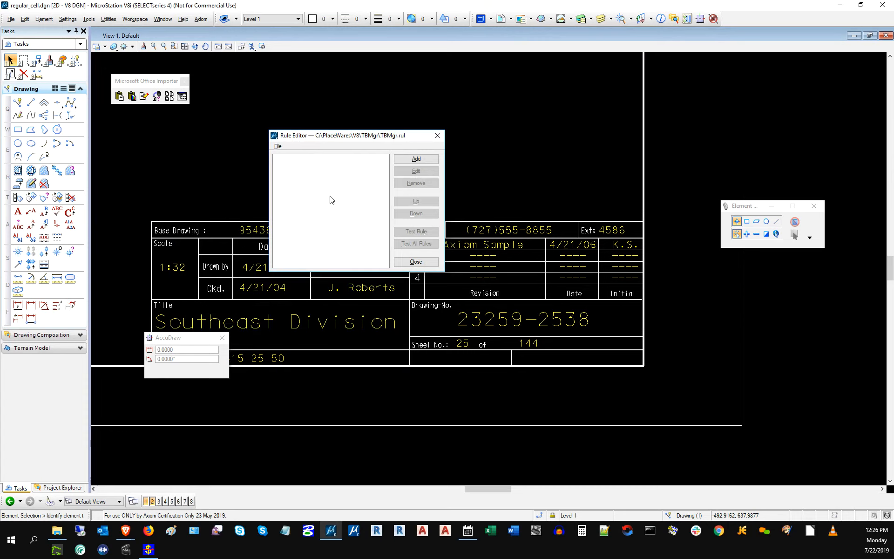
- Add a rule with the "Sheet No.:" text as its label element and the sheet number 25 as its value element
{"action": "left_click", "coordinate": [417, 160]}
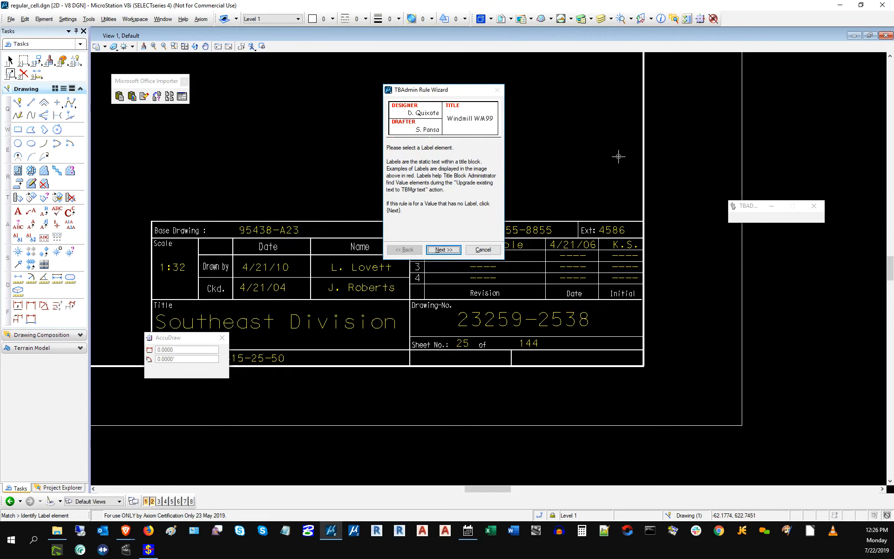
{"action": "left_click", "coordinate": [422, 345]}
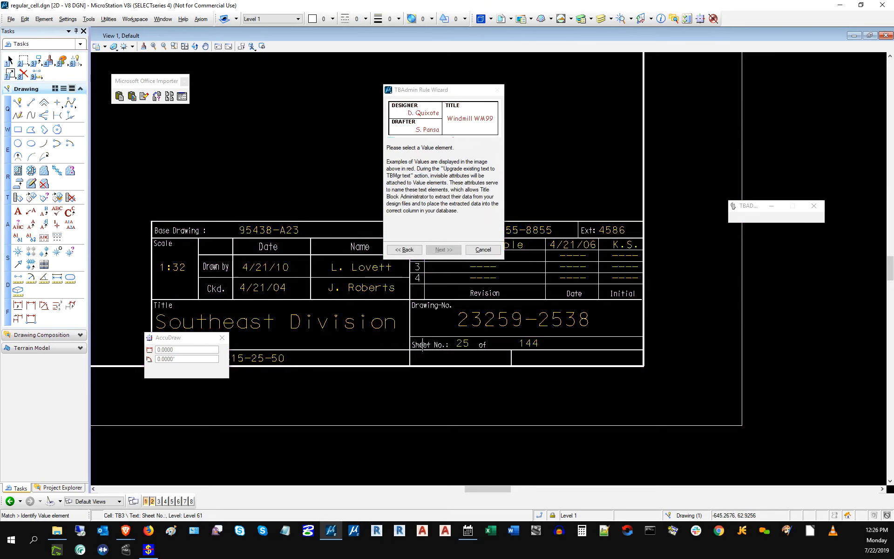
{"action": "left_click", "coordinate": [461, 343]}
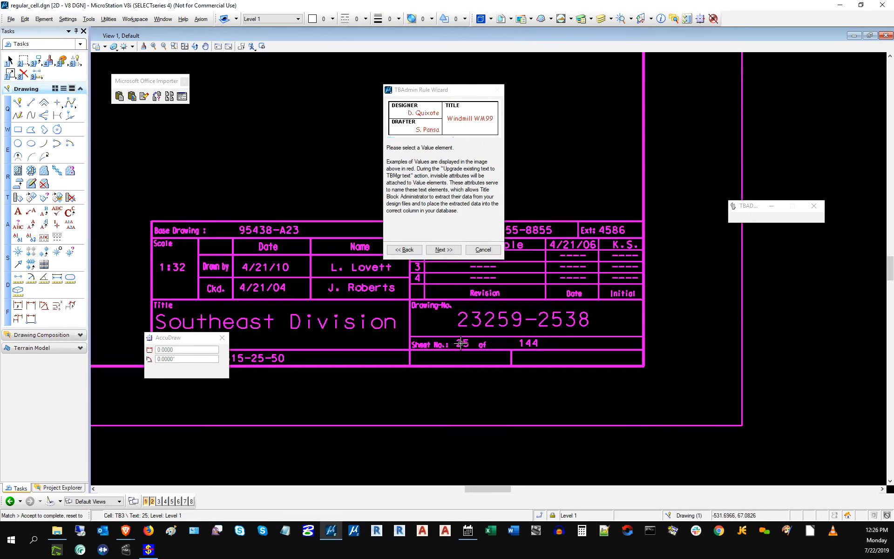
{"action": "left_click", "coordinate": [461, 343]}
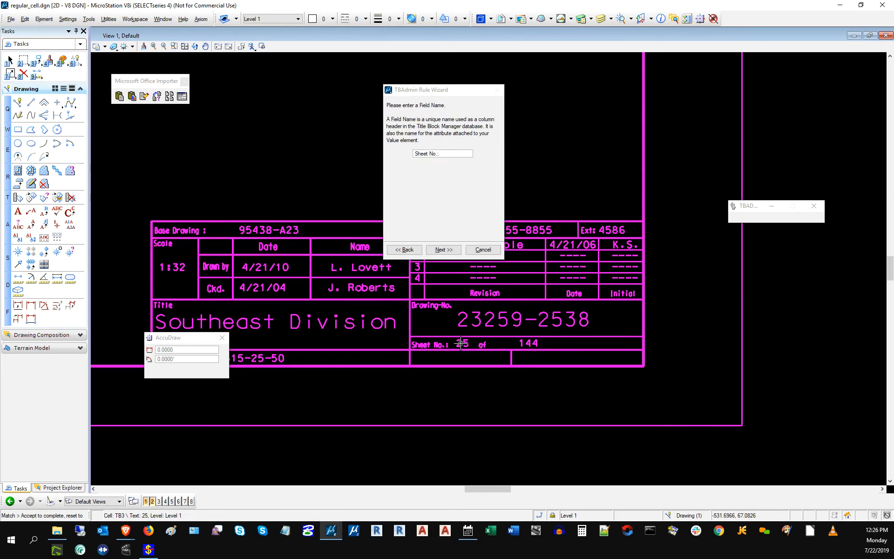
- Name the rule's field Sheet No and accept the default characteristics for its label and value
{"action": "left_click", "coordinate": [466, 153]}
{"action": "key", "text": "BackSpace"}
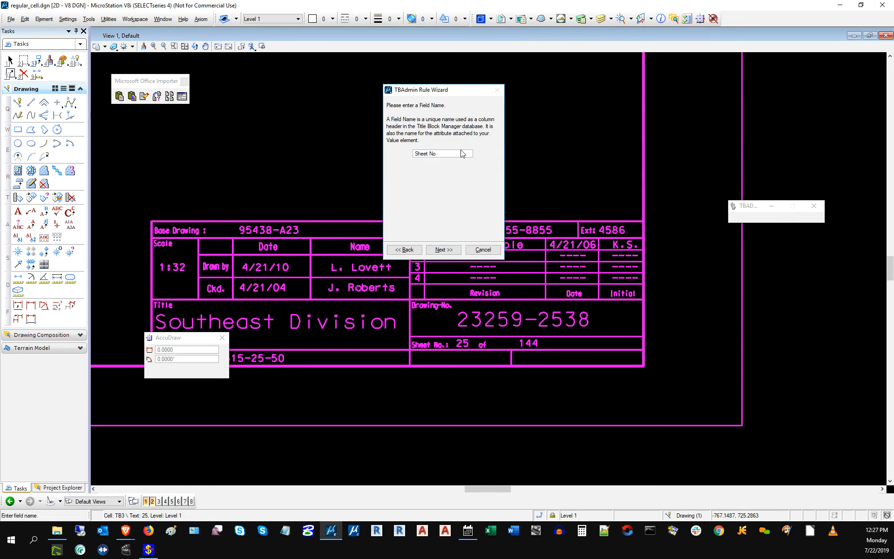
{"action": "left_click", "coordinate": [441, 249]}
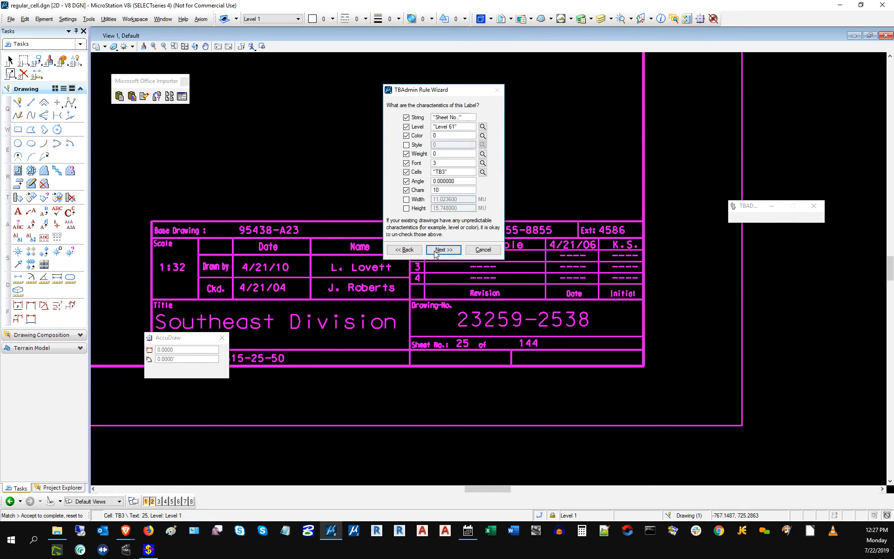
{"action": "left_click", "coordinate": [443, 250]}
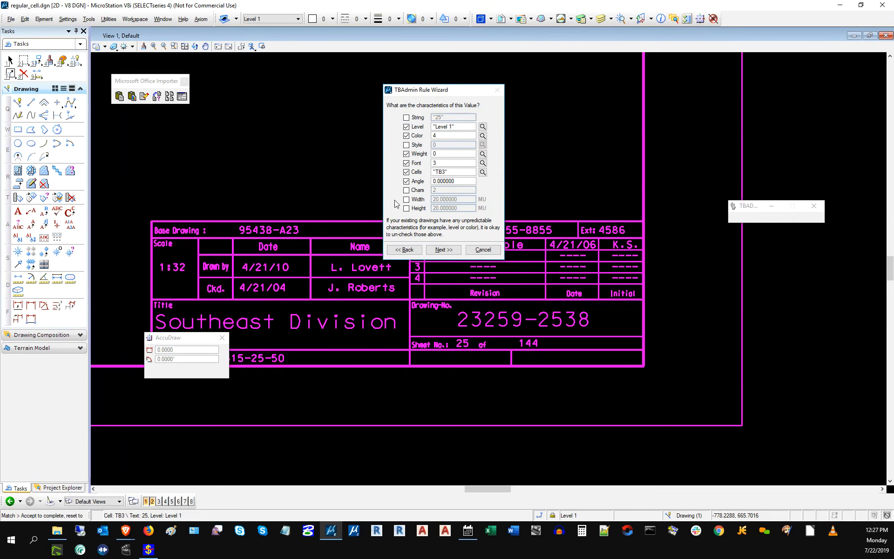
{"action": "left_click", "coordinate": [443, 250]}
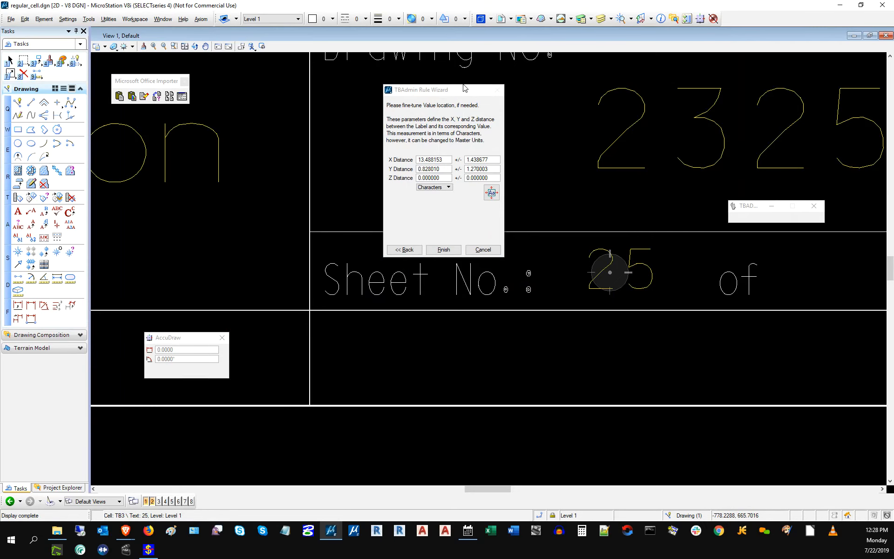
- Widen the value location area around the sheet number 25 towards its label and finish the rule
{"action": "left_click", "coordinate": [492, 193]}
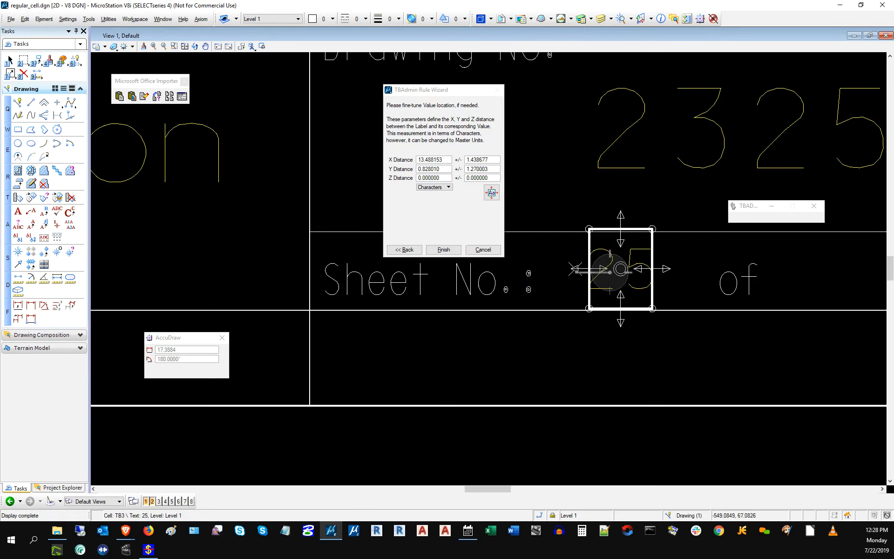
{"action": "left_click", "coordinate": [574, 268]}
{"action": "left_click", "coordinate": [443, 249]}
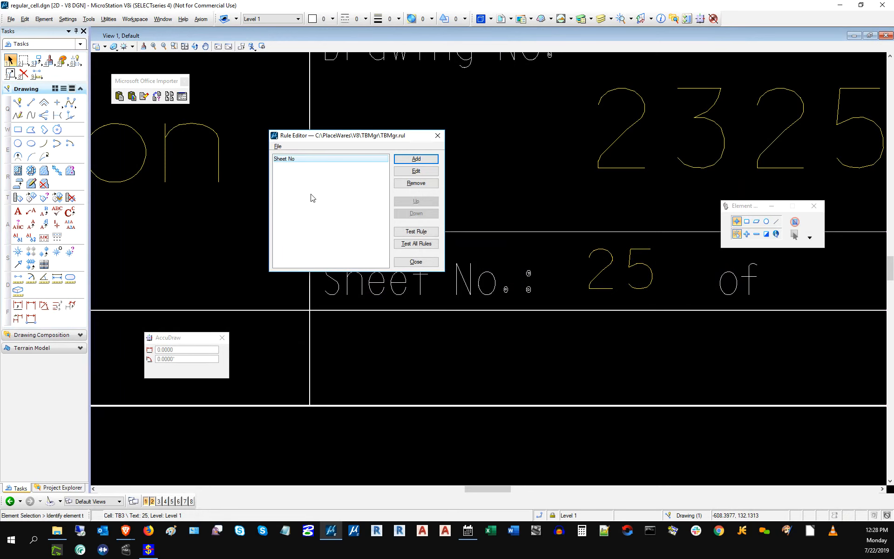
- Test the Sheet No rule on the active file and review the label and value listed in the report
{"action": "left_click", "coordinate": [280, 147]}
{"action": "left_click", "coordinate": [324, 218]}
{"action": "left_click", "coordinate": [413, 233]}
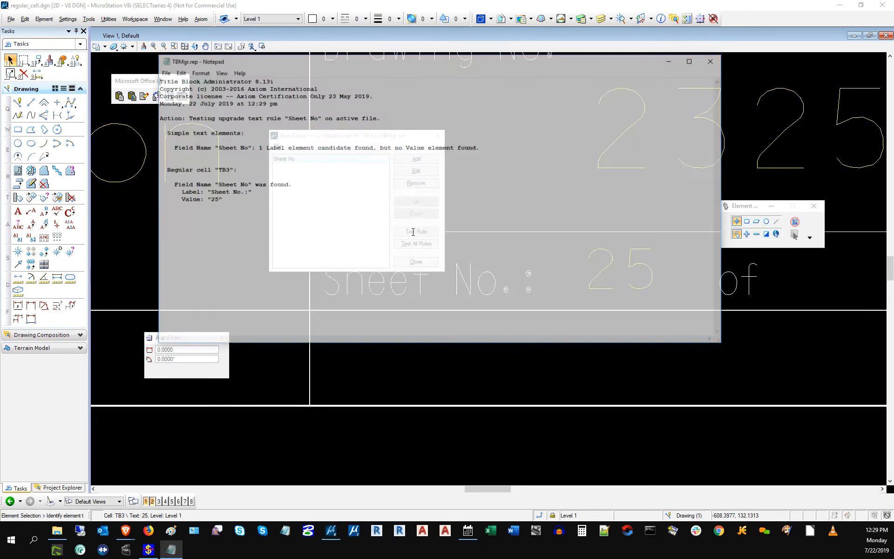
{"action": "left_click_drag", "start_coordinate": [212, 185], "coordinate": [320, 214]}
{"action": "left_click", "coordinate": [327, 216]}
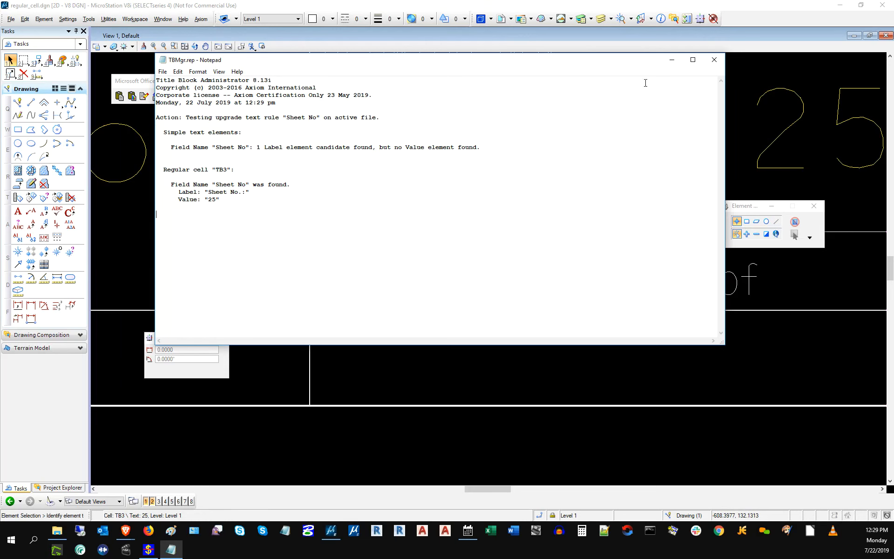
{"action": "left_click", "coordinate": [714, 61]}
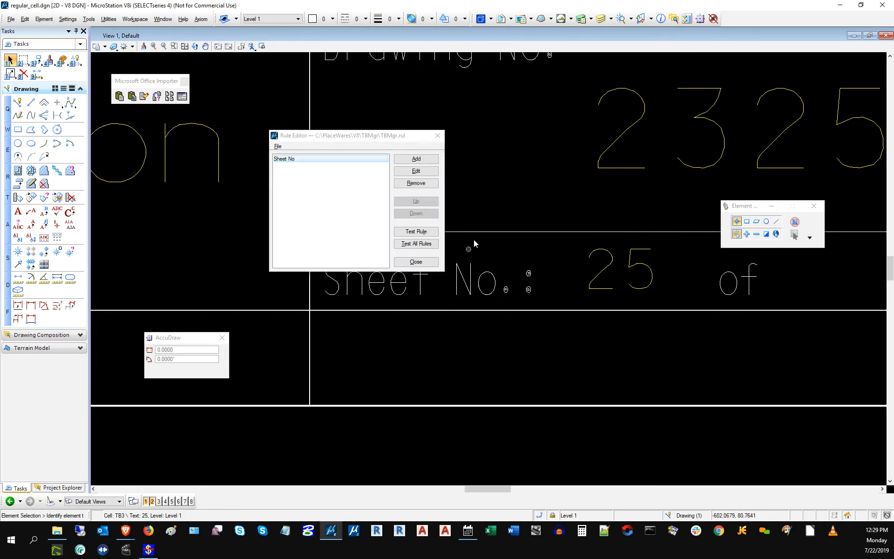
- Add a second rule with the "of" text as its label element and the total sheet number 144 as its value element
{"action": "left_click", "coordinate": [882, 490]}
{"action": "left_click", "coordinate": [883, 489]}
{"action": "left_click", "coordinate": [882, 490]}
{"action": "left_click", "coordinate": [882, 490]}
{"action": "scroll", "coordinate": [522, 303], "scroll_direction": "down", "scroll_amount": 3}
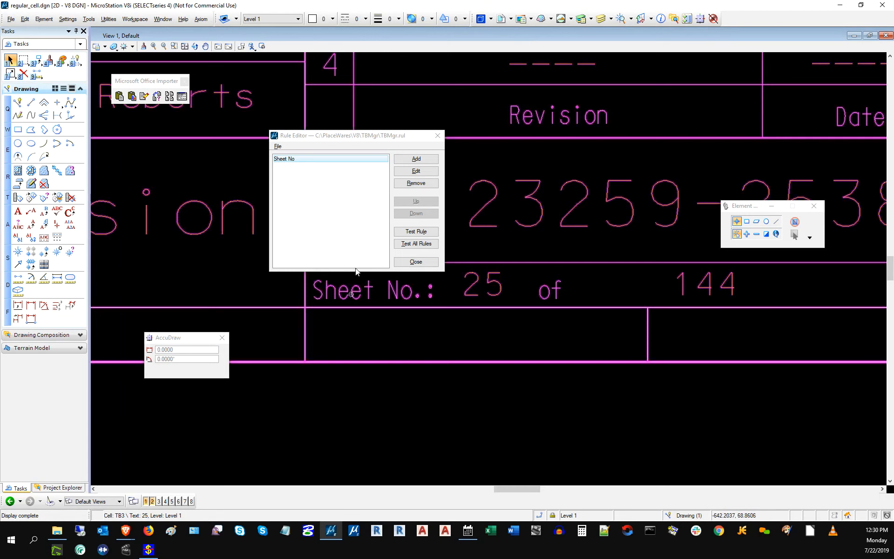
{"action": "left_click", "coordinate": [423, 160]}
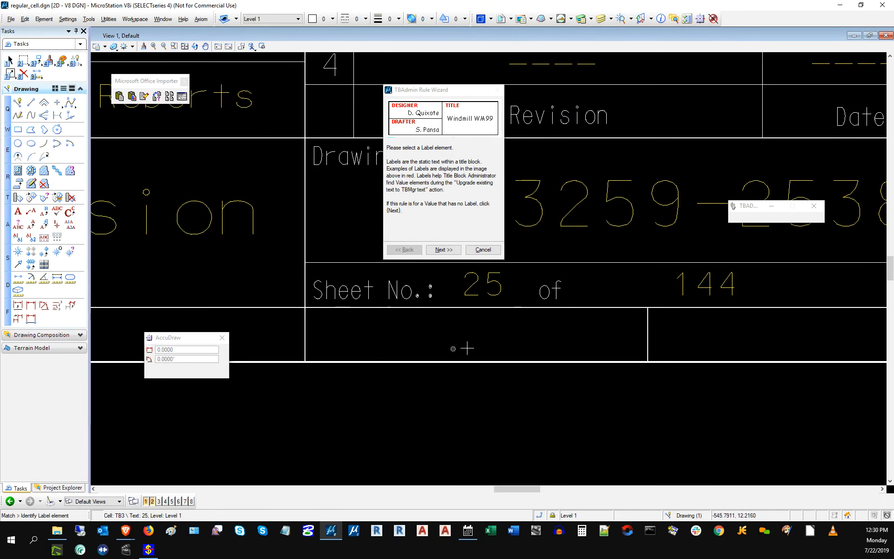
{"action": "left_click", "coordinate": [549, 289]}
{"action": "left_click", "coordinate": [550, 289]}
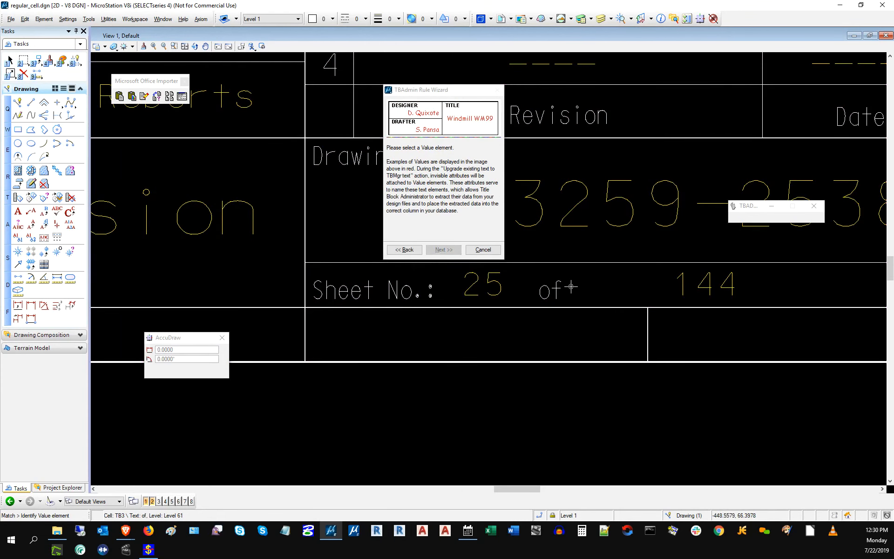
{"action": "left_click", "coordinate": [706, 285]}
{"action": "left_click", "coordinate": [705, 285]}
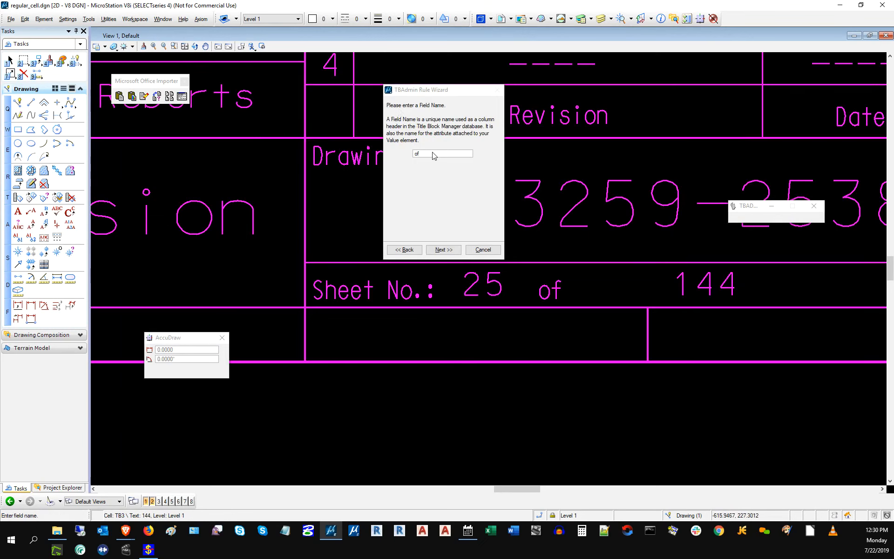
- Name the second rule's field Total Sheets (of) and accept the default characteristics for its label and value
{"action": "left_click_drag", "start_coordinate": [433, 156], "coordinate": [413, 154]}
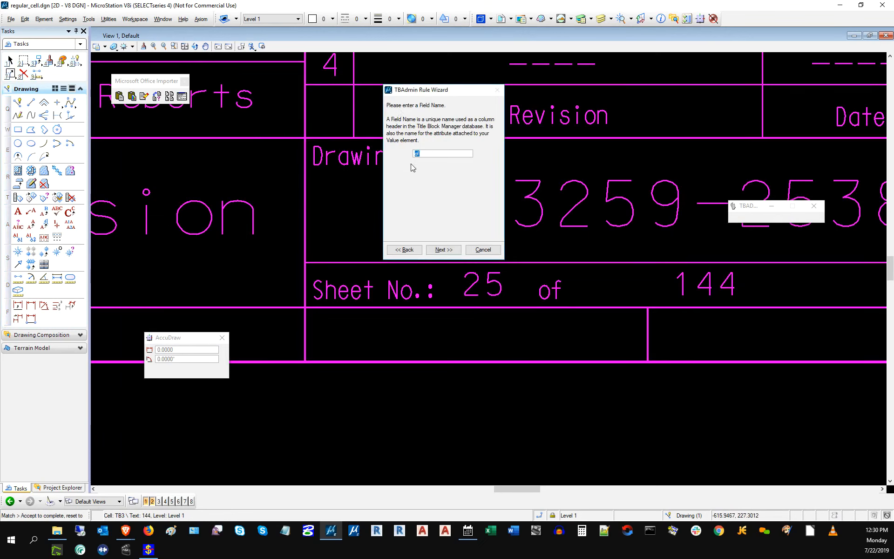
{"action": "left_click", "coordinate": [454, 156]}
{"action": "key", "text": "Home"}
{"action": "type", "text": "Total Sheet "}
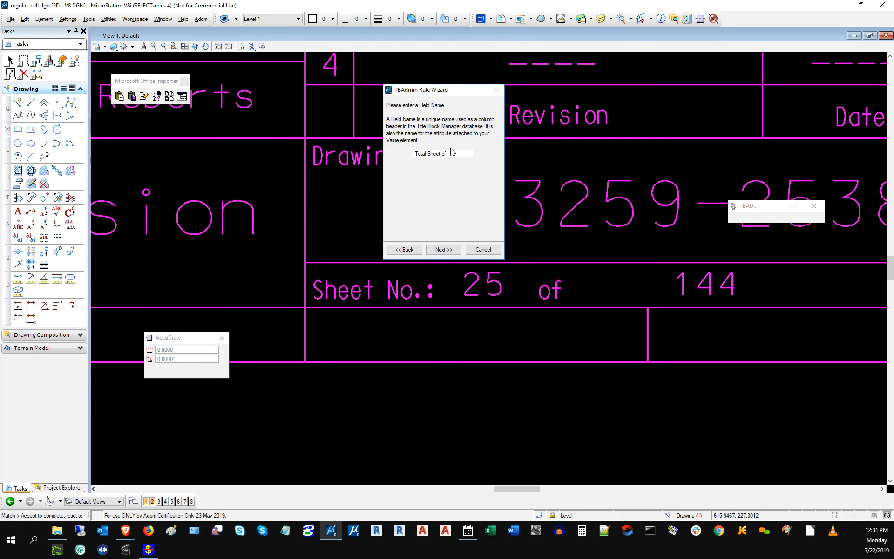
{"action": "type", "text": "("}
{"action": "key", "text": "End"}
{"action": "type", "text": ")"}
{"action": "left_click", "coordinate": [443, 250]}
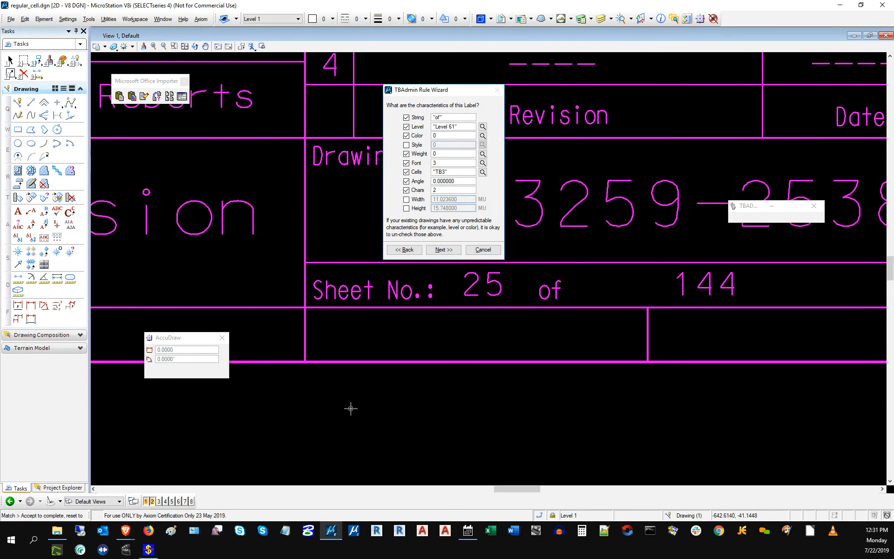
{"action": "left_click", "coordinate": [443, 250]}
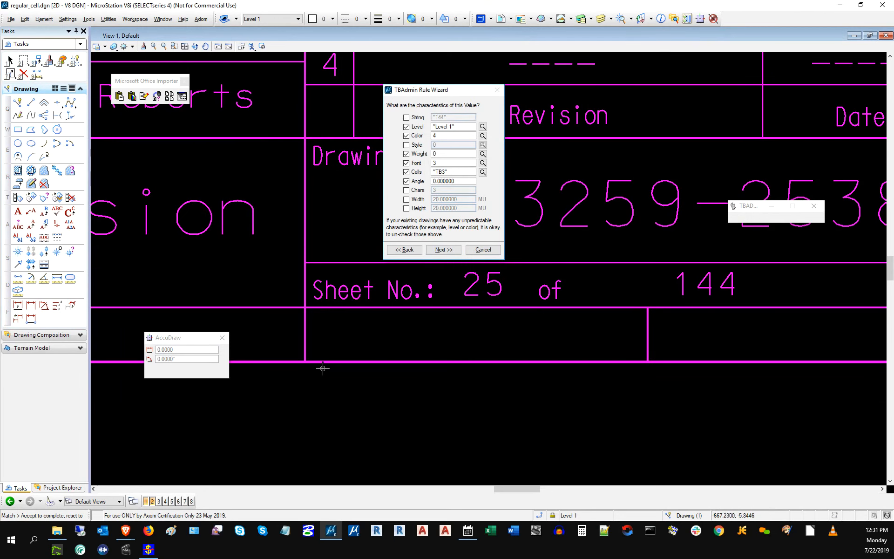
{"action": "left_click", "coordinate": [438, 250]}
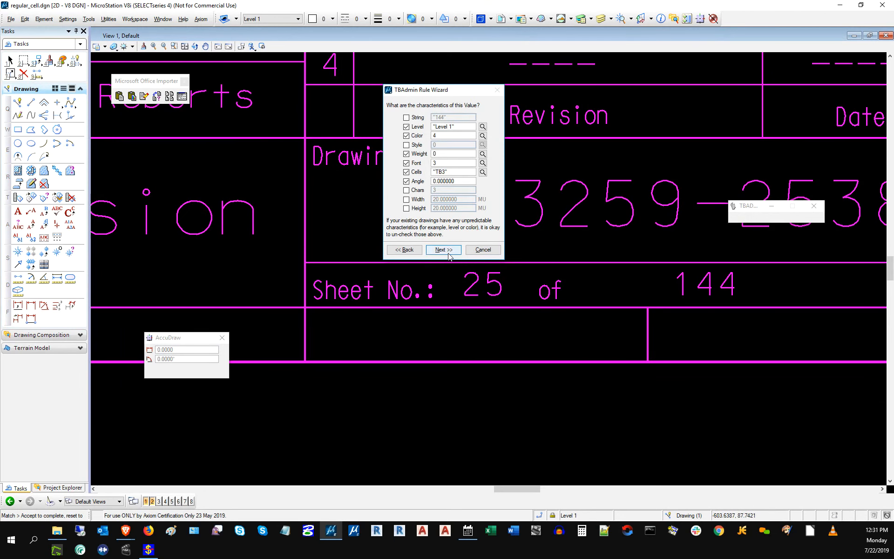
- Widen the value location area on both sides of 144 to an X distance of about 12.72 +/- 7.68 characters and finish the rule
{"action": "left_click_drag", "start_coordinate": [436, 89], "coordinate": [372, 67]}
{"action": "left_click", "coordinate": [555, 269]}
{"action": "left_click", "coordinate": [454, 269]}
{"action": "left_click", "coordinate": [675, 269]}
{"action": "left_click", "coordinate": [761, 270]}
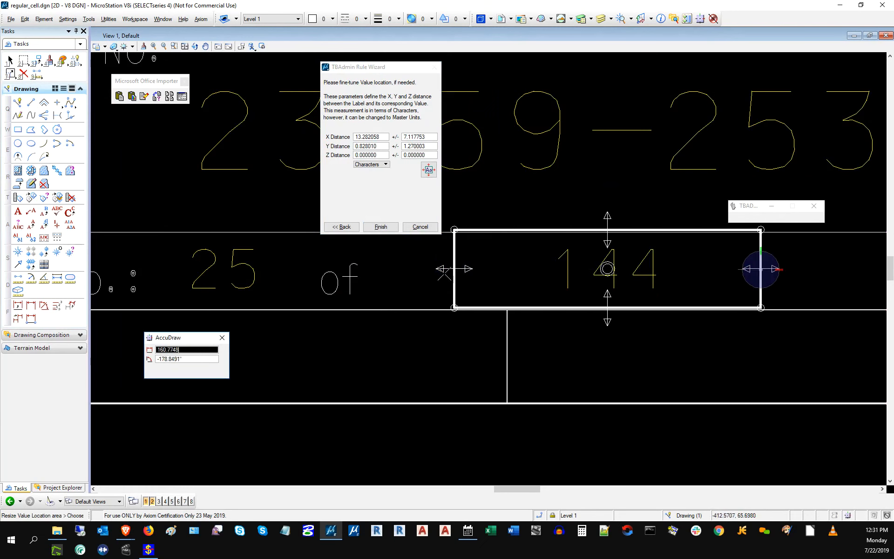
{"action": "left_click", "coordinate": [430, 269]}
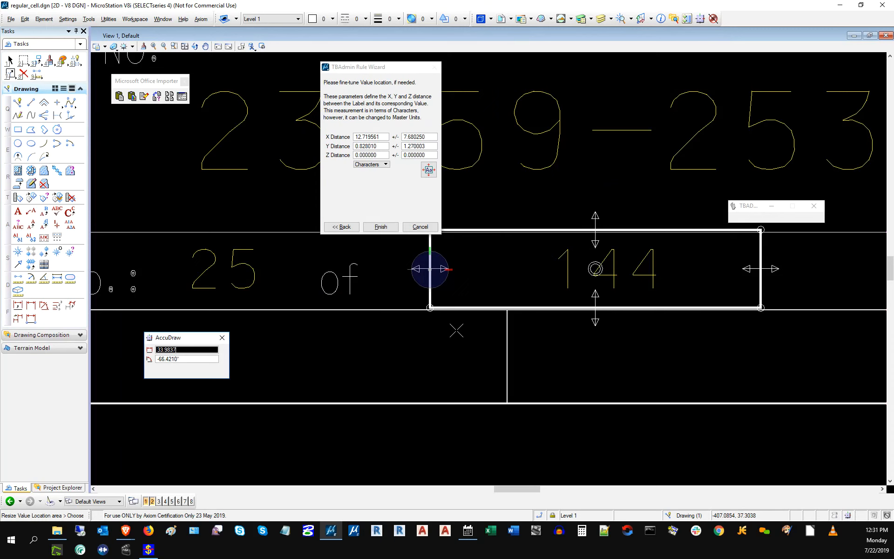
{"action": "left_click", "coordinate": [382, 228]}
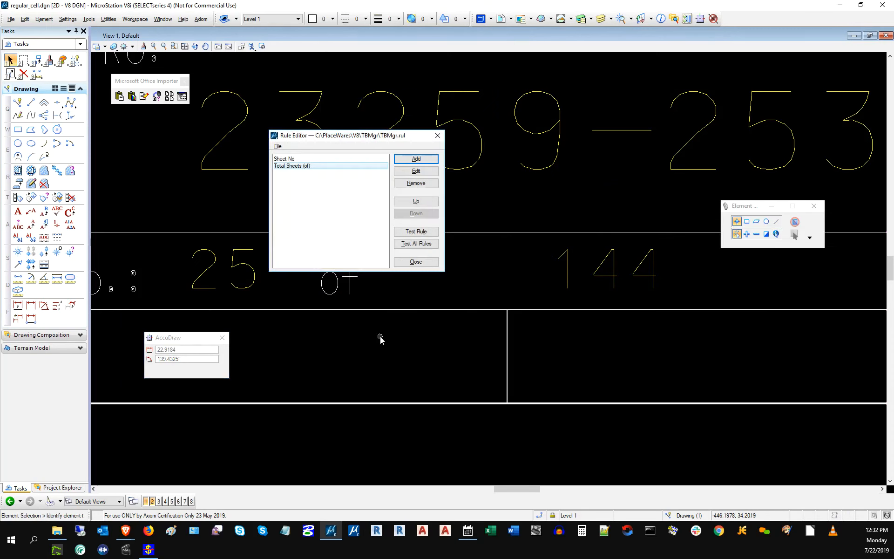
- Test the Total Sheets (of) rule on the active file and review the field name, label and value in the report
{"action": "left_click", "coordinate": [278, 146]}
{"action": "left_click", "coordinate": [416, 232]}
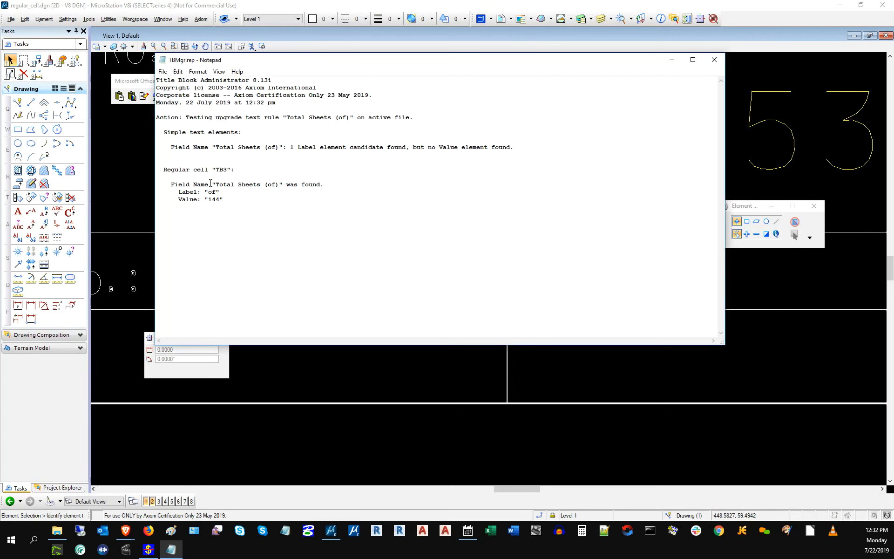
{"action": "left_click_drag", "start_coordinate": [171, 185], "coordinate": [345, 184]}
{"action": "left_click_drag", "start_coordinate": [175, 192], "coordinate": [237, 191]}
{"action": "left_click", "coordinate": [714, 59]}
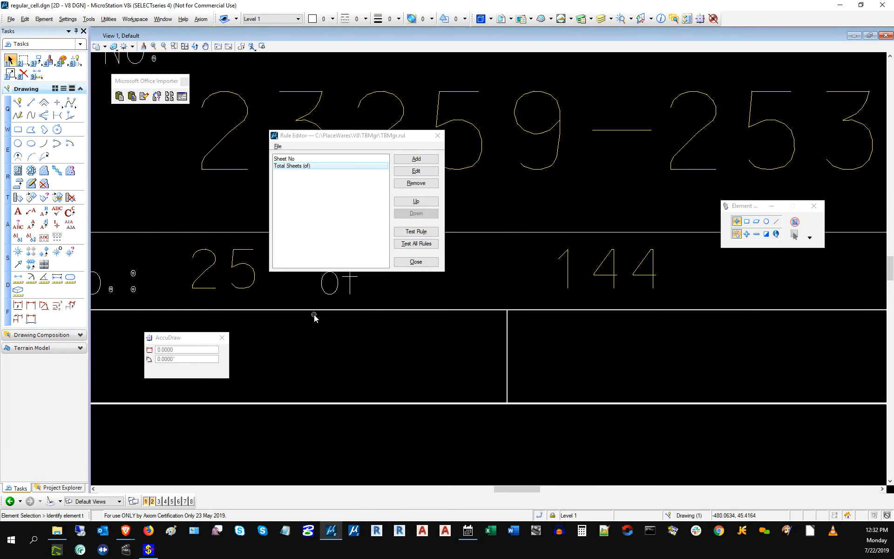
- Close the rule editor and run the upgrade of existing text to TBMgr text on regular_cell.dgn
{"action": "left_click", "coordinate": [419, 262]}
{"action": "left_click", "coordinate": [298, 188]}
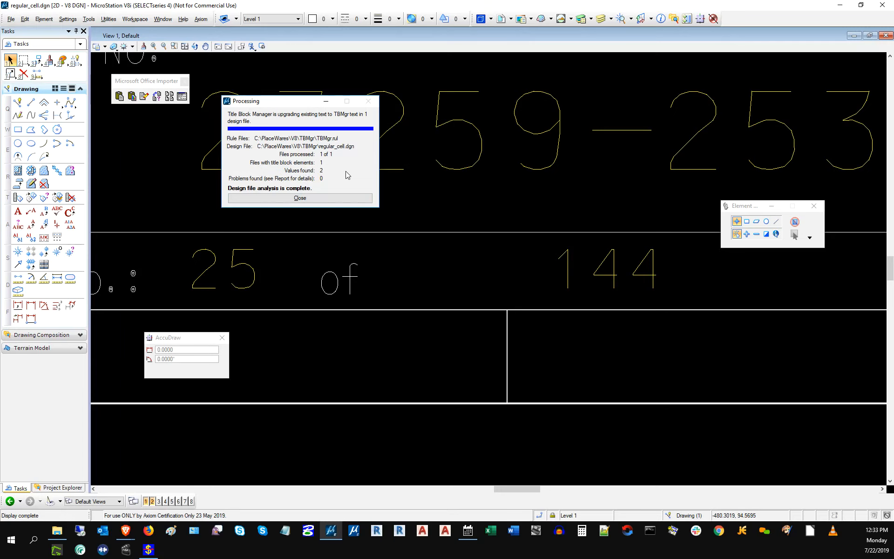
{"action": "left_click", "coordinate": [279, 197]}
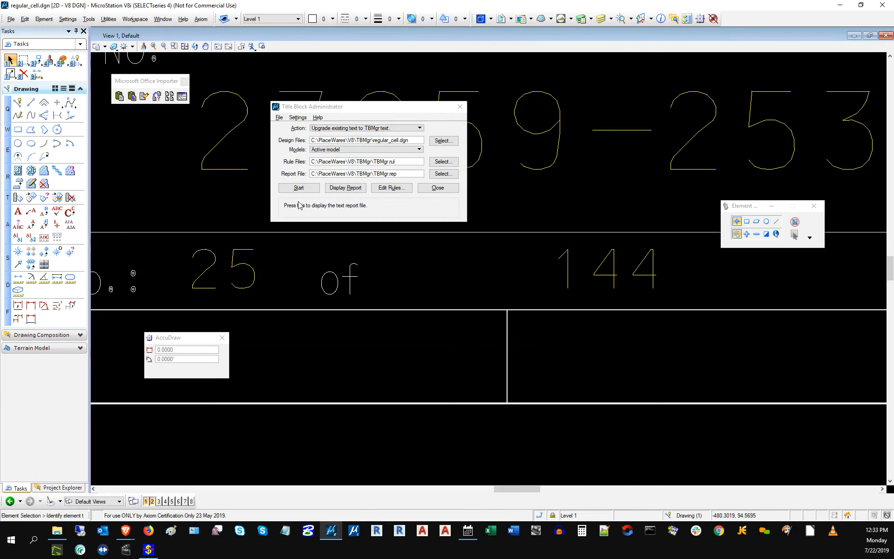
- Set the action to update the database from selected design files and the database file to TBMgr4.xlsx
{"action": "left_click", "coordinate": [351, 129]}
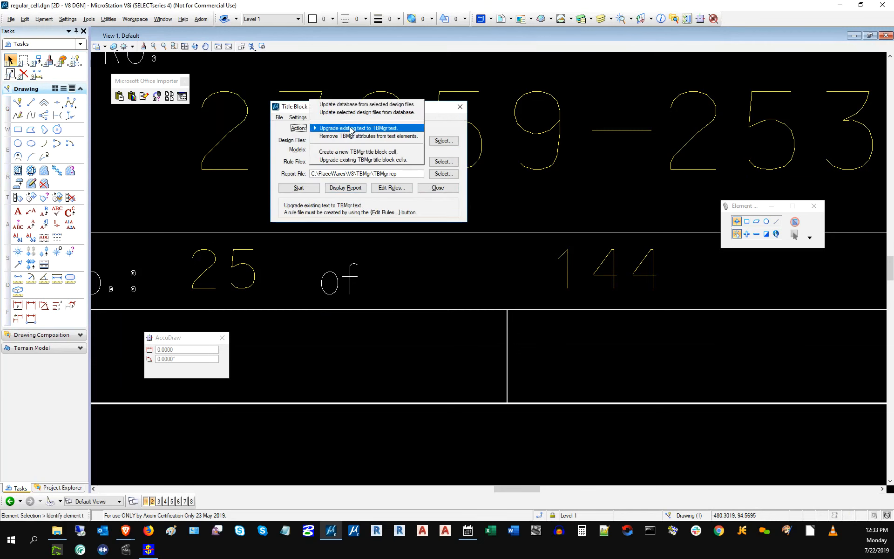
{"action": "left_click", "coordinate": [346, 105]}
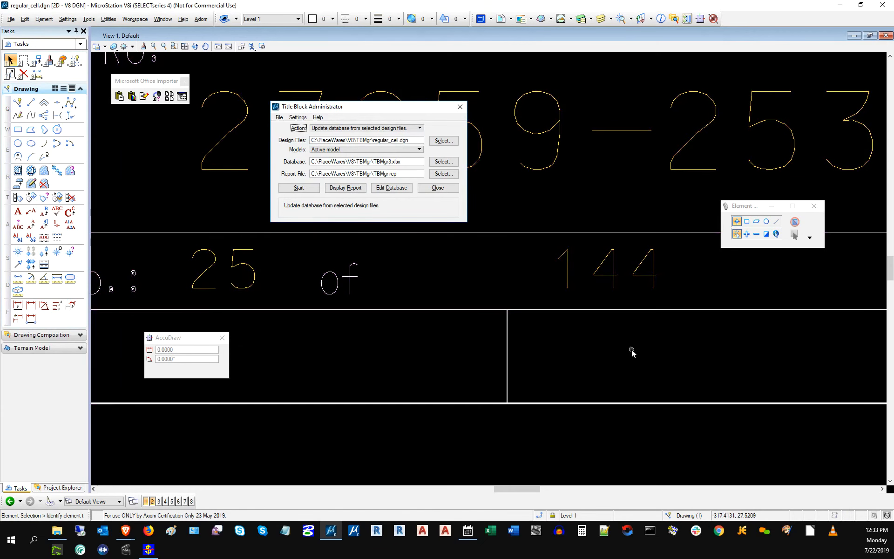
{"action": "left_click", "coordinate": [390, 162]}
{"action": "key", "text": "BackSpace"}
{"action": "type", "text": "4"}
{"action": "key", "text": "Tab"}
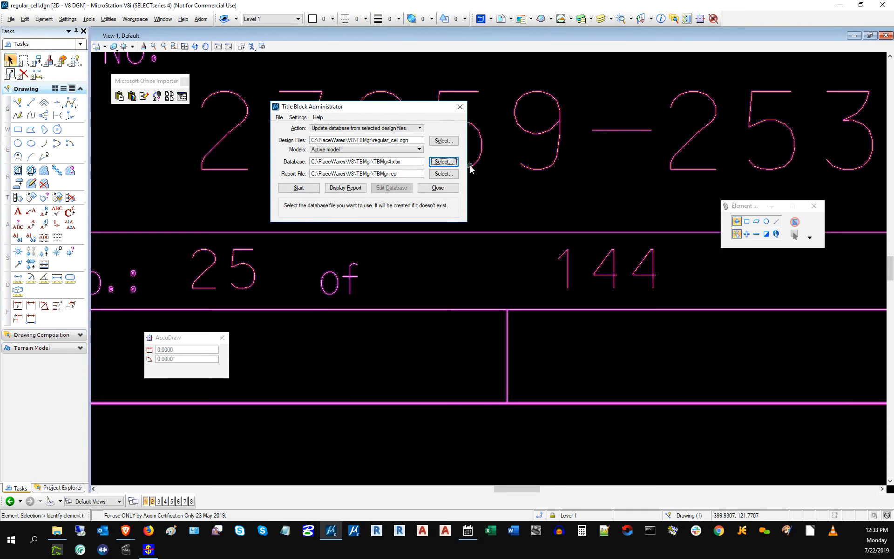
{"action": "key", "text": "shift+Tab"}
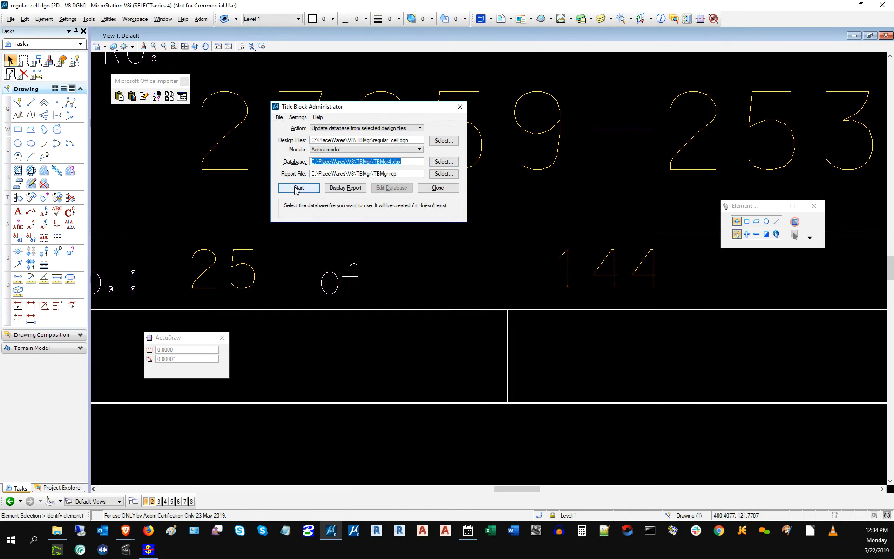
- Run the database update from regular_cell.dgn, and open the TBMgr4.xlsx database maximized in Excel to review its title block columns
{"action": "left_click", "coordinate": [298, 188]}
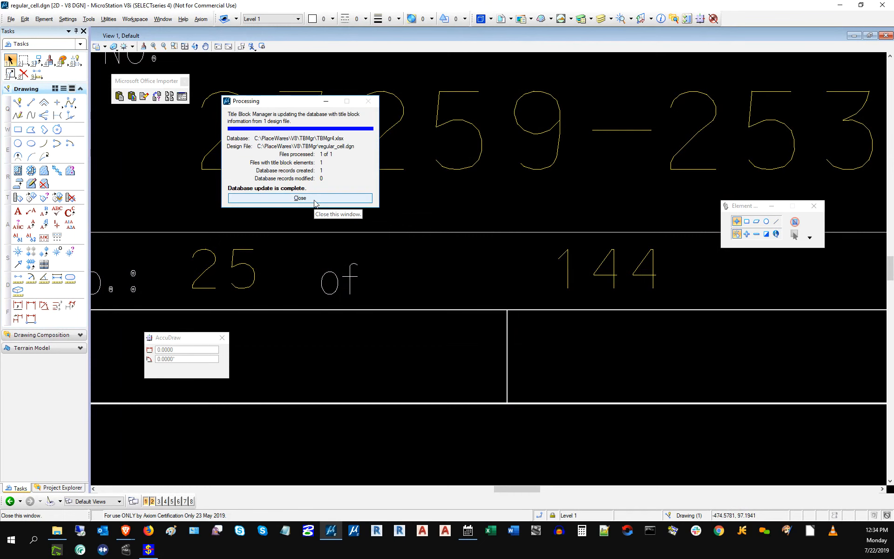
{"action": "left_click", "coordinate": [300, 197]}
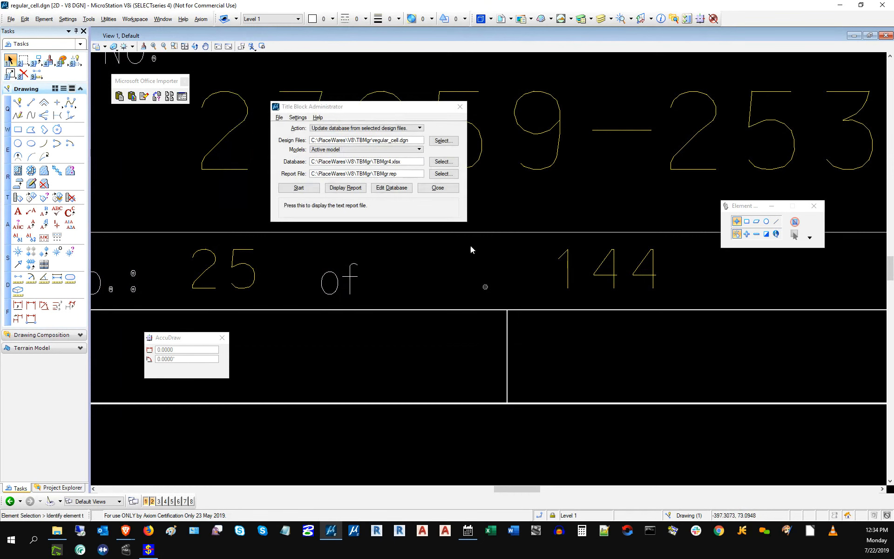
{"action": "left_click", "coordinate": [403, 187]}
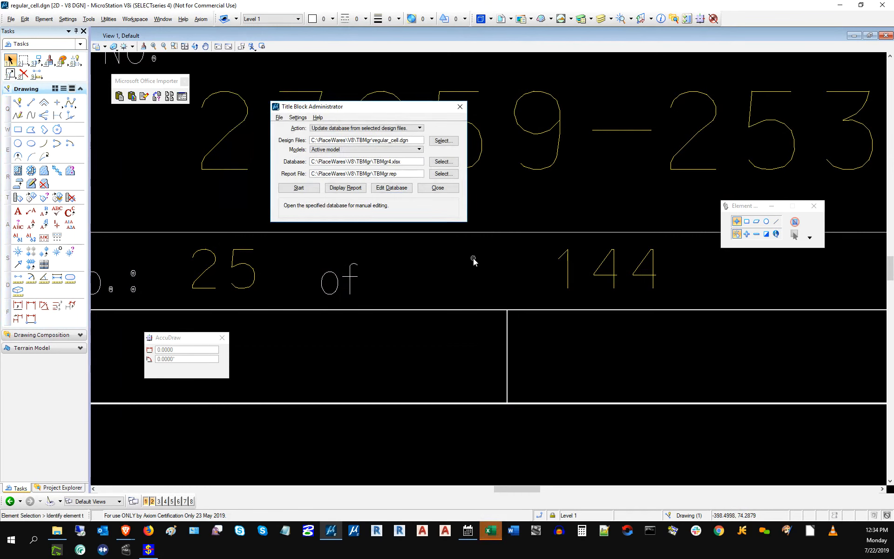
{"action": "left_click", "coordinate": [492, 531]}
{"action": "right_click", "coordinate": [492, 530]}
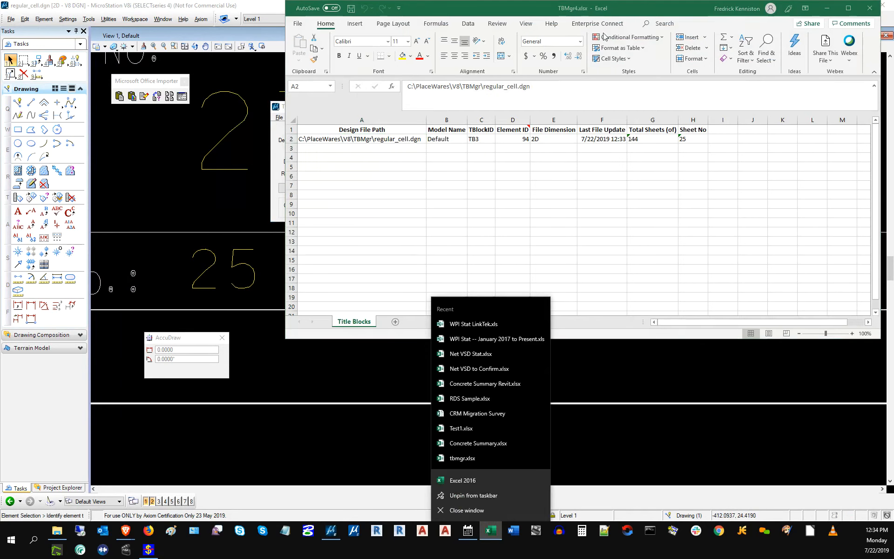
{"action": "left_click", "coordinate": [848, 8]}
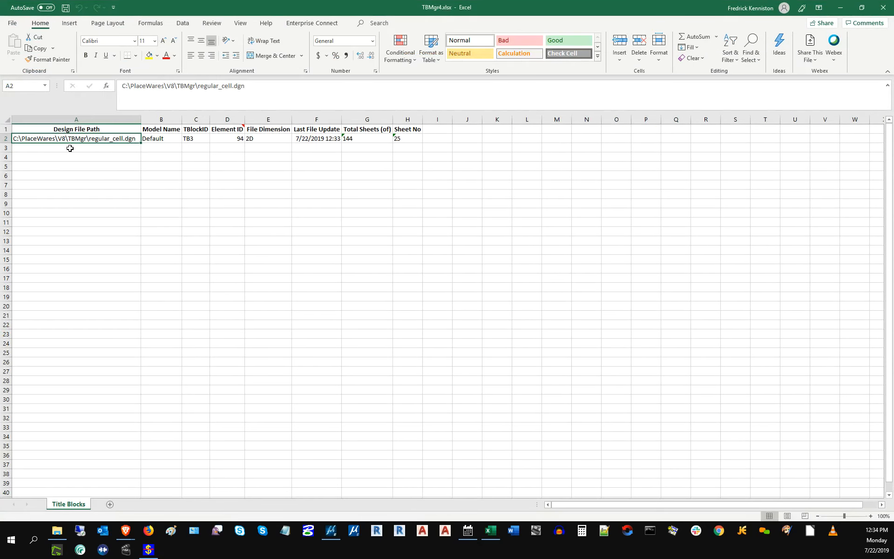
{"action": "left_click", "coordinate": [71, 119]}
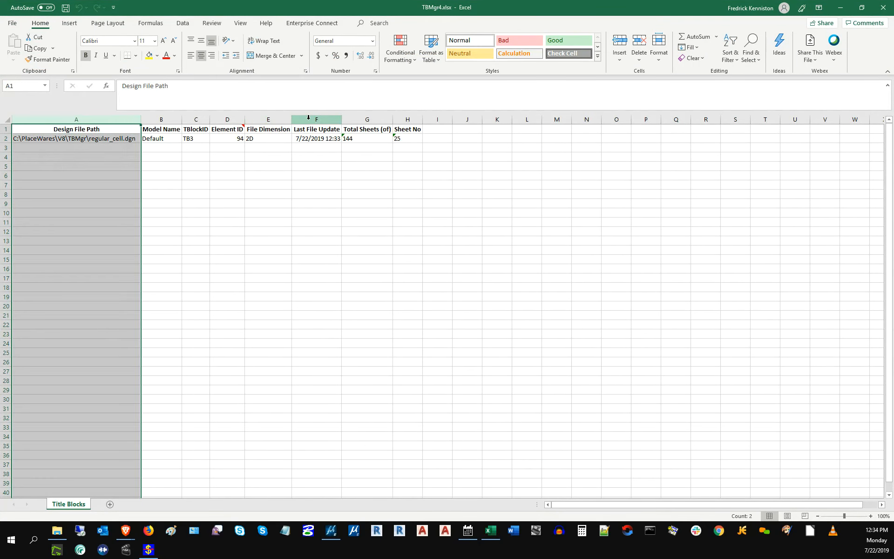
- Set Total Sheets (of) to 200 and Sheet No to 30 in the regular_cell.dgn record, and save the workbook
{"action": "left_click", "coordinate": [378, 139]}
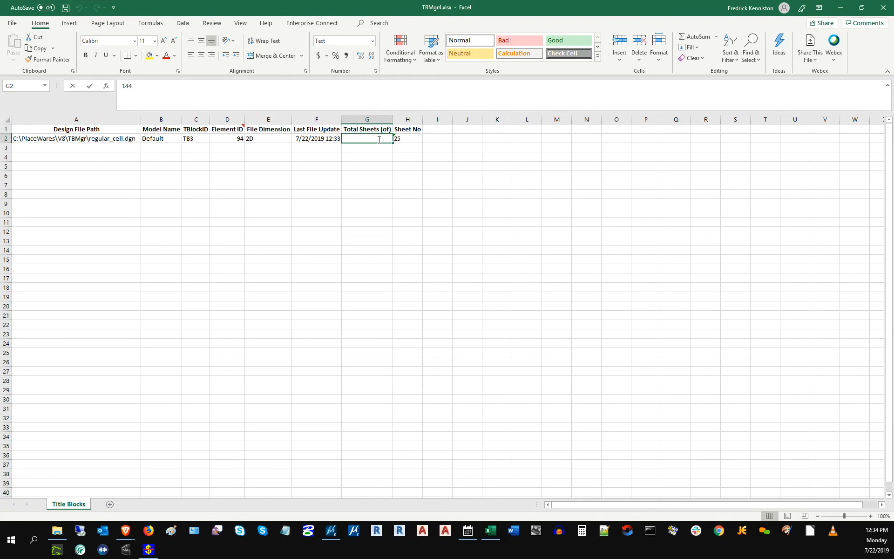
{"action": "type", "text": "200"}
{"action": "key", "text": "Tab"}
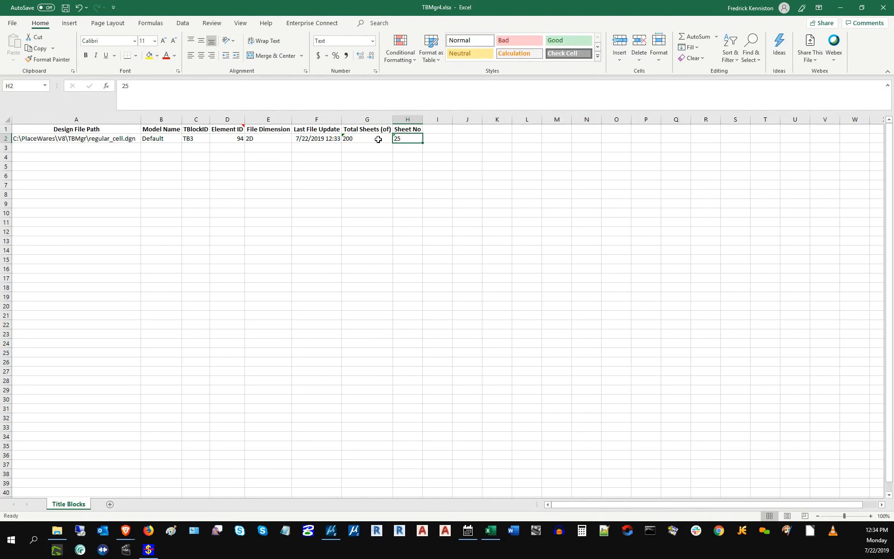
{"action": "type", "text": "30"}
{"action": "key", "text": "Tab"}
{"action": "left_click", "coordinate": [66, 8]}
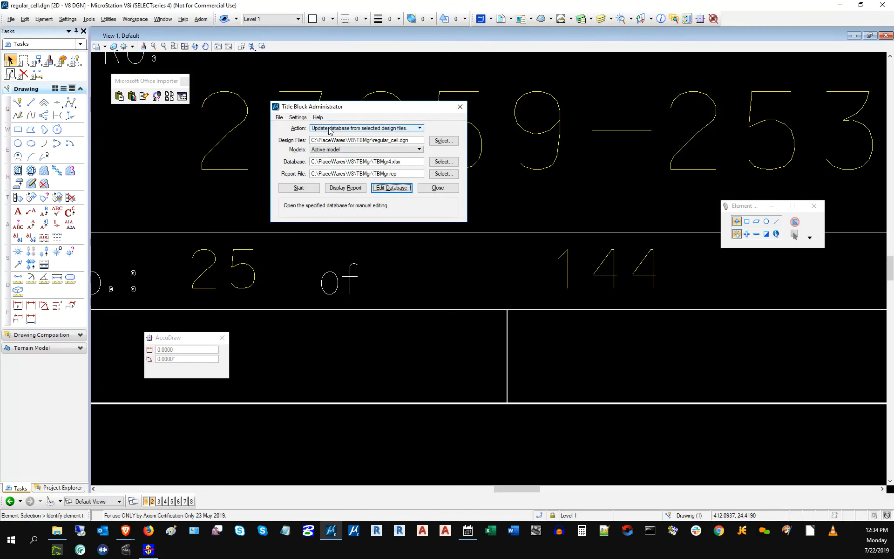
- Switch to Title Block Administrator, update the selected design files from the database, and check the sheet numbers in the title block
{"action": "left_click", "coordinate": [332, 129]}
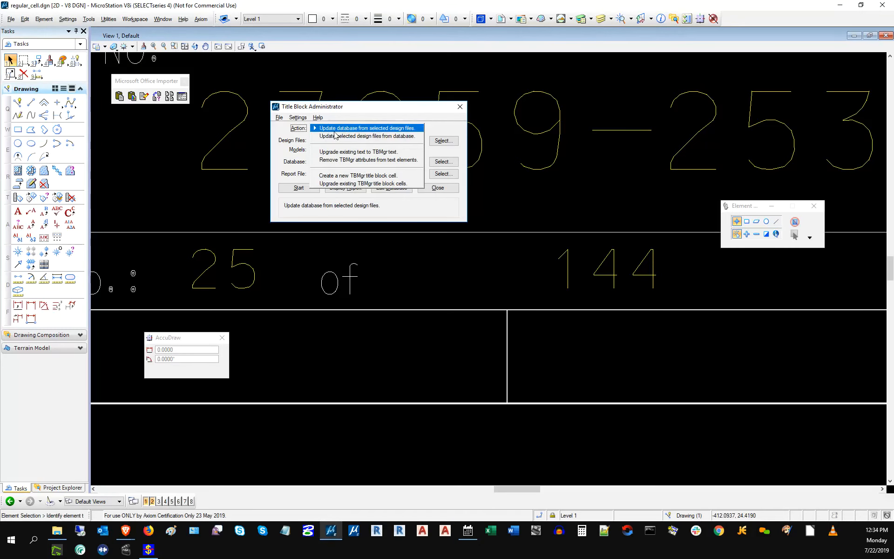
{"action": "left_click", "coordinate": [337, 136]}
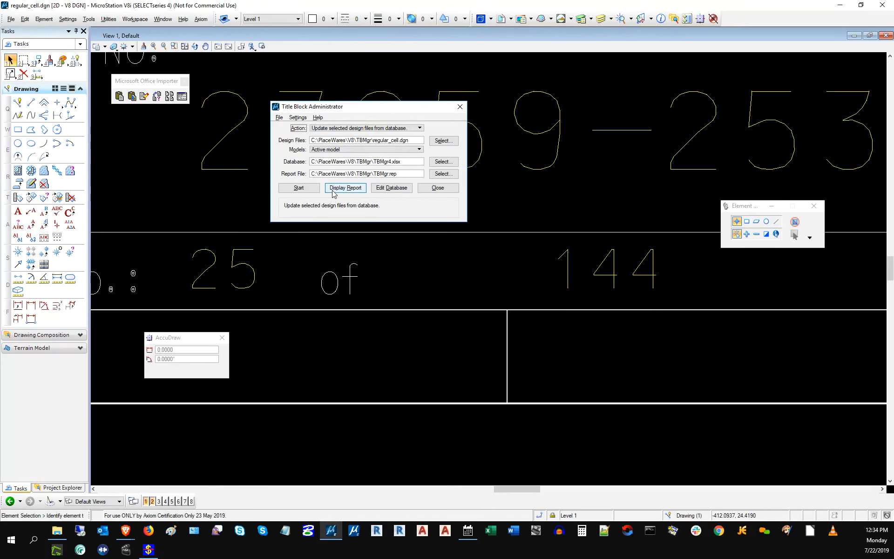
{"action": "left_click", "coordinate": [298, 188]}
{"action": "left_click", "coordinate": [345, 201]}
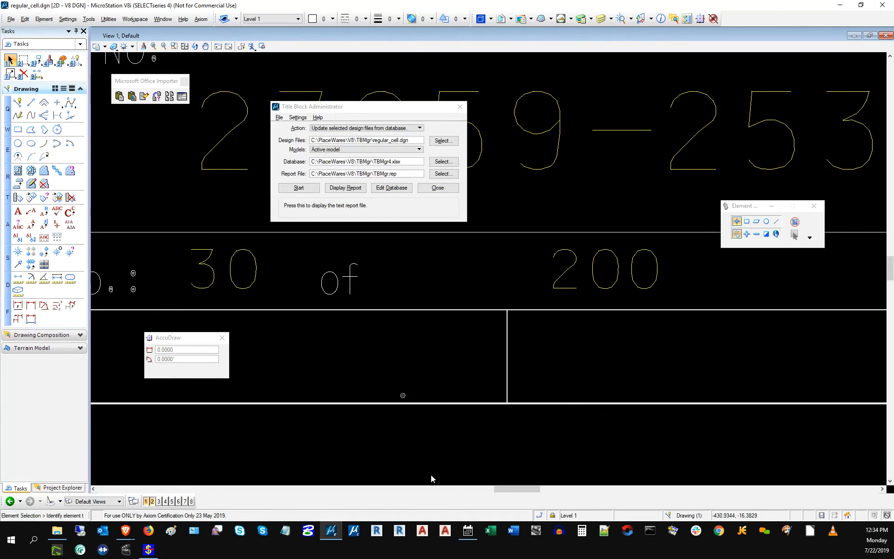
{"action": "left_click", "coordinate": [185, 46]}
{"action": "scroll", "coordinate": [785, 469], "scroll_direction": "up", "scroll_amount": 5}
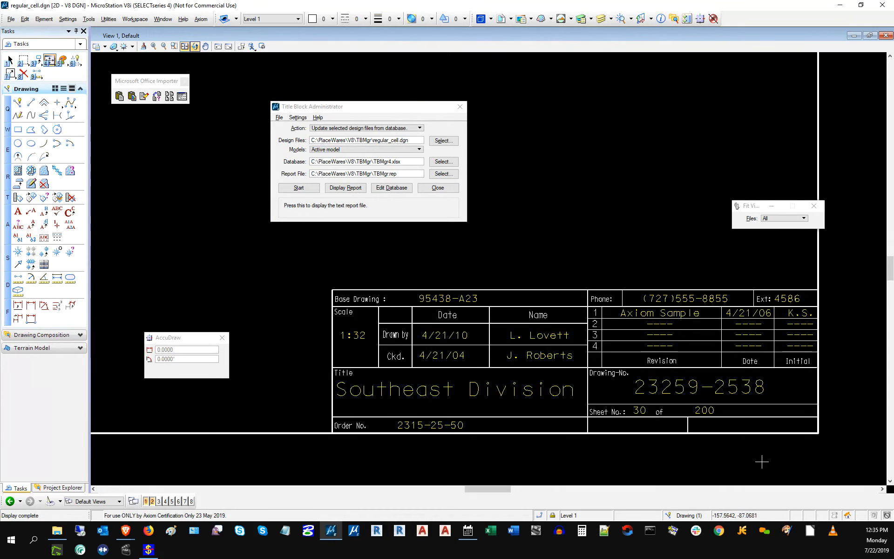
- Set the action to upgrade existing text to TBMgr text and open the rule editor
{"action": "left_click", "coordinate": [420, 128]}
{"action": "left_click", "coordinate": [359, 147]}
{"action": "left_click", "coordinate": [392, 188]}
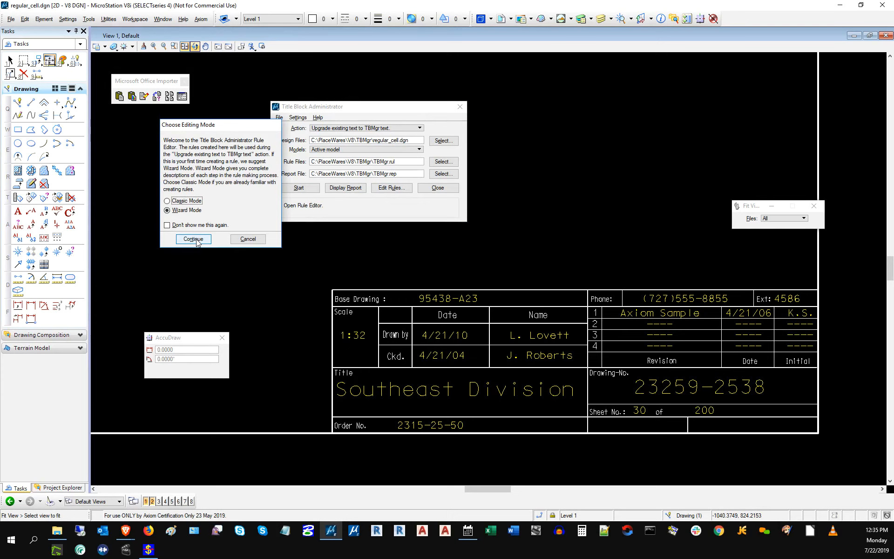